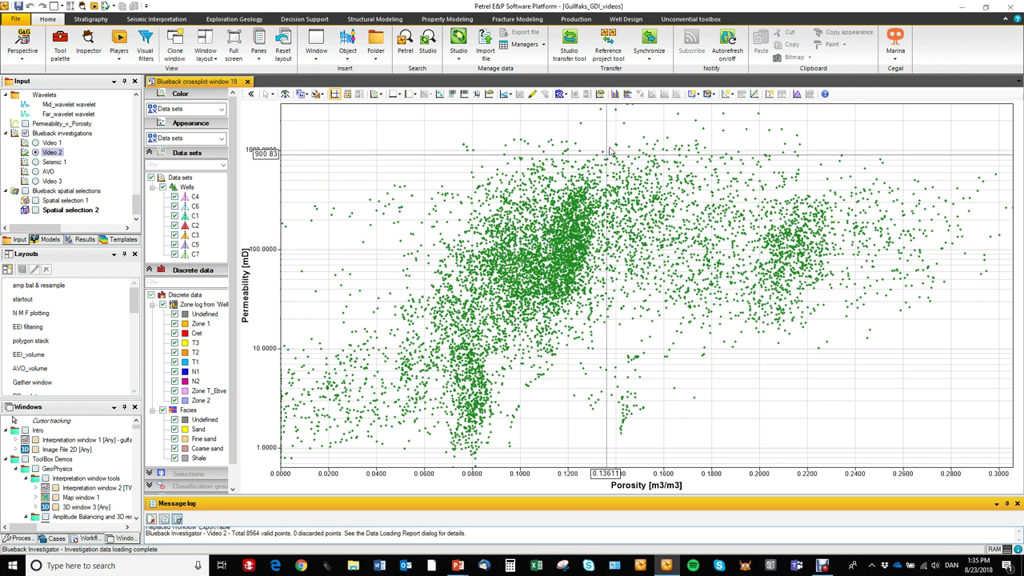
# Step: Show the porosity and permeability histograms, narrowing the permeability histogram to widen the crossplot
pyautogui.click(614, 94)
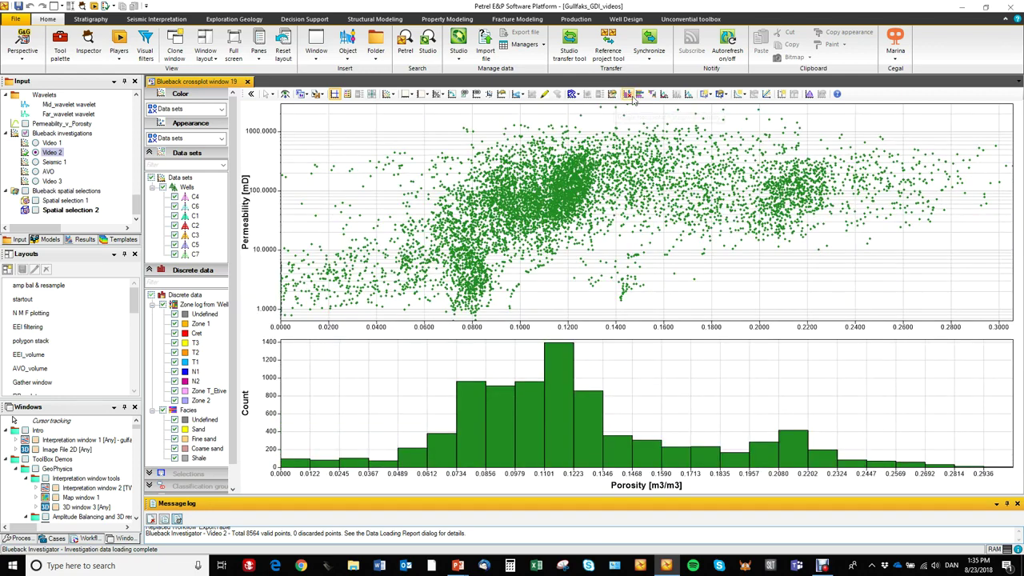
pyautogui.click(641, 95)
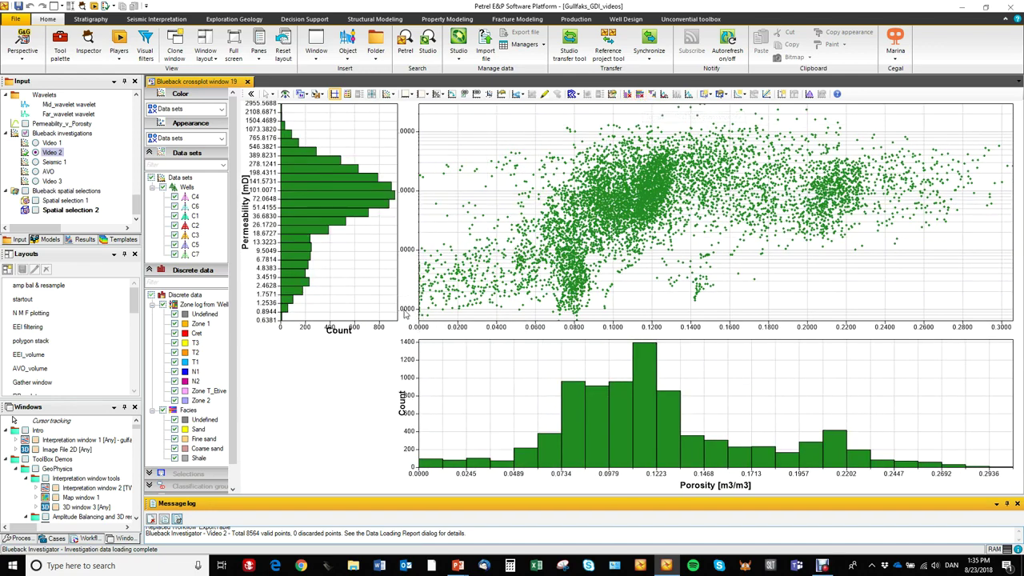
pyautogui.moveTo(397, 318); pyautogui.dragTo(368, 376)
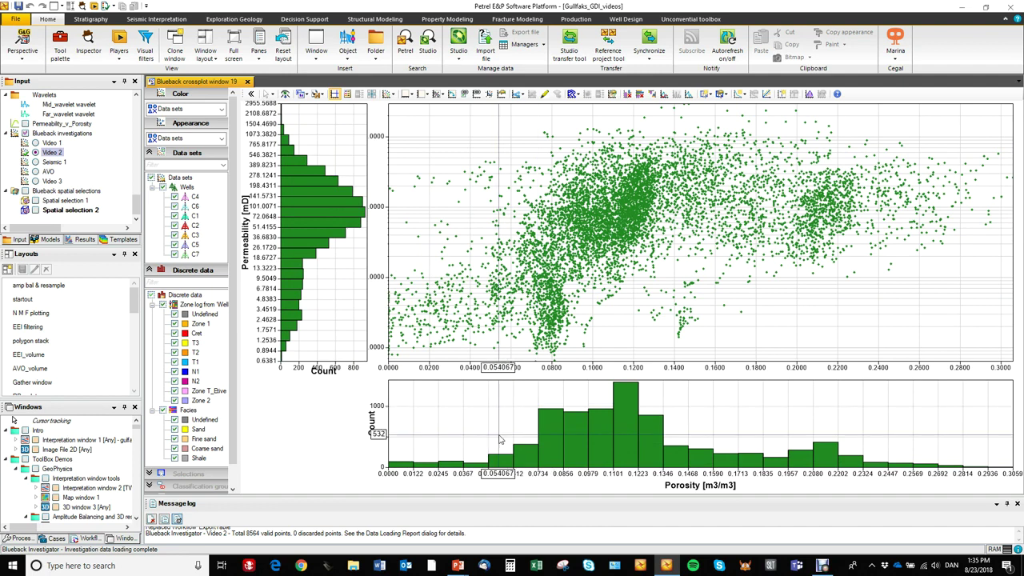
# Step: Contour by All data and reframe the crossplot to about 0–0.28 porosity and 0.49–1804 mD
pyautogui.click(574, 95)
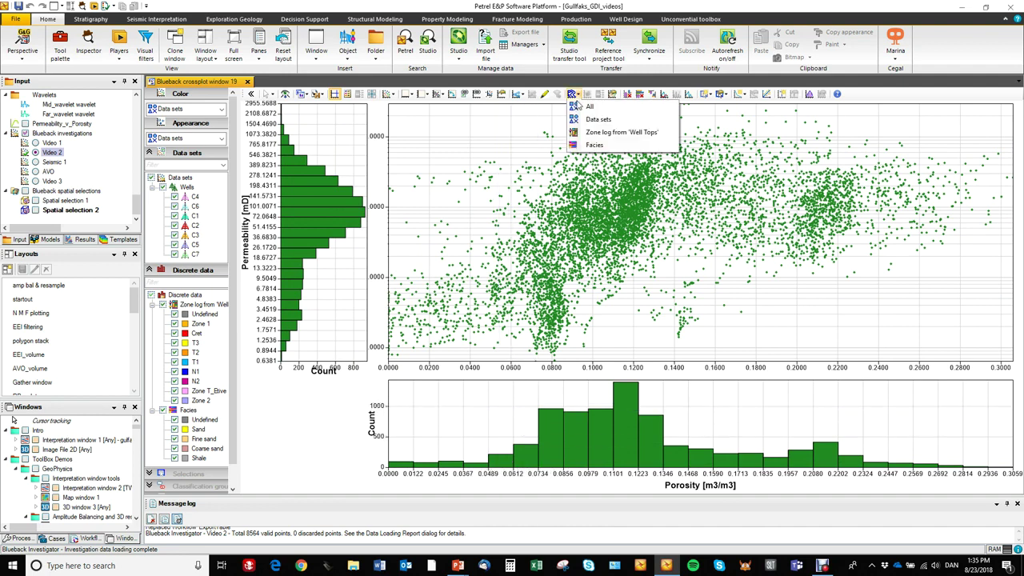
pyautogui.click(582, 107)
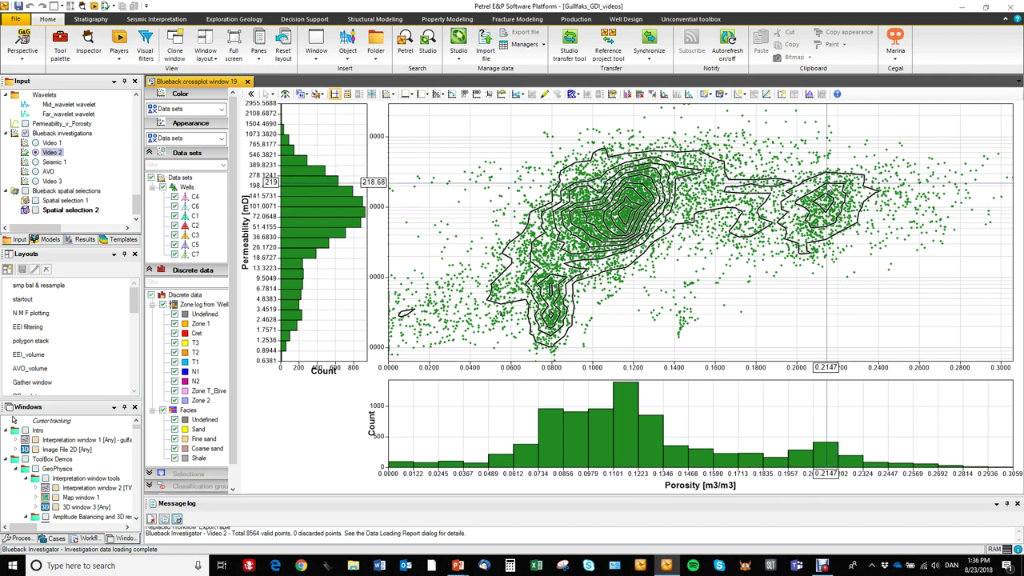
pyautogui.scroll(-1, 826, 182)
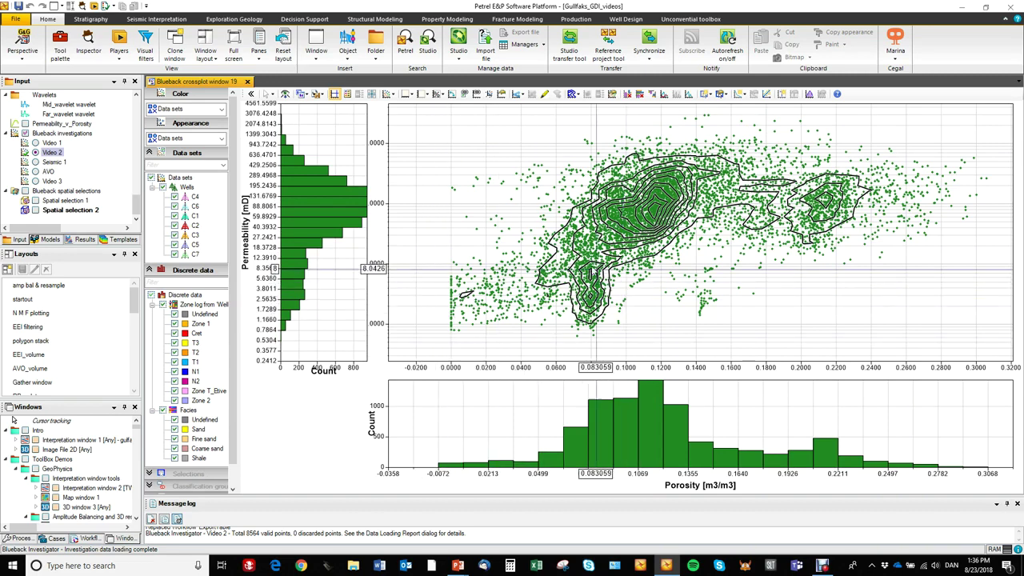
pyautogui.moveTo(525, 114); pyautogui.dragTo(508, 134)
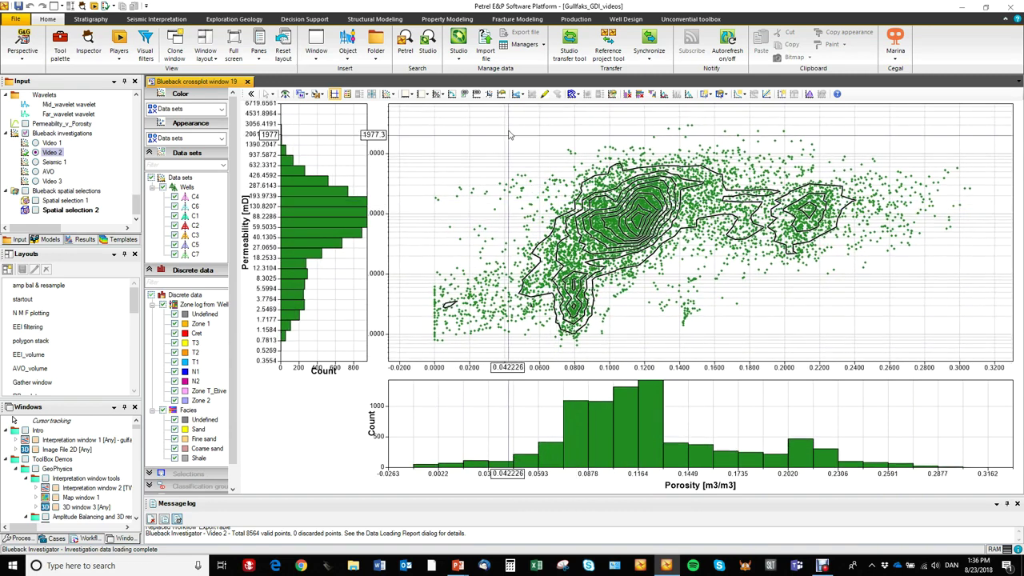
pyautogui.scroll(1, 475, 192)
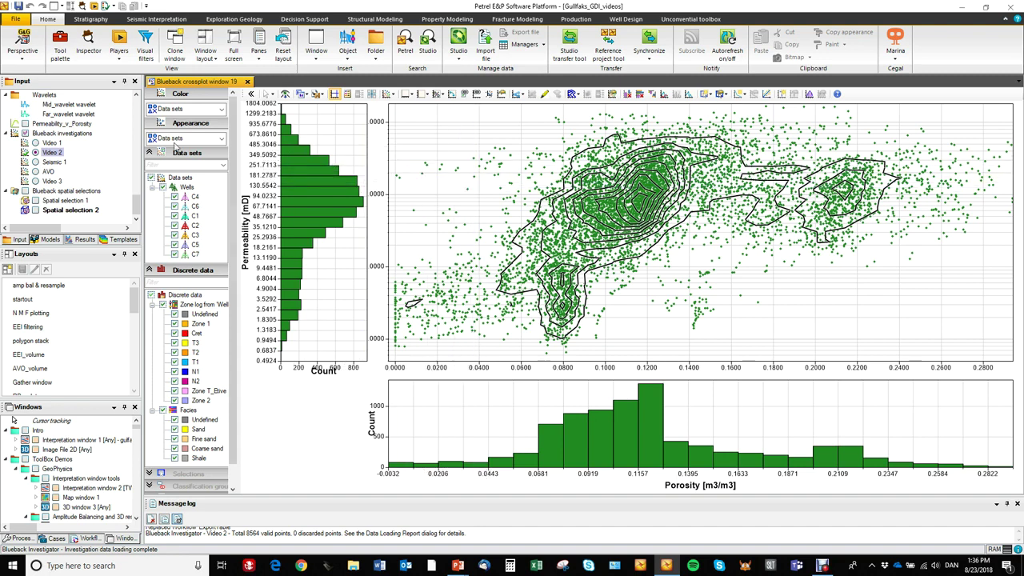
# Step: In Video 2's Classification groups settings, add a new group, keeping the Discrete template
pyautogui.click(51, 152)
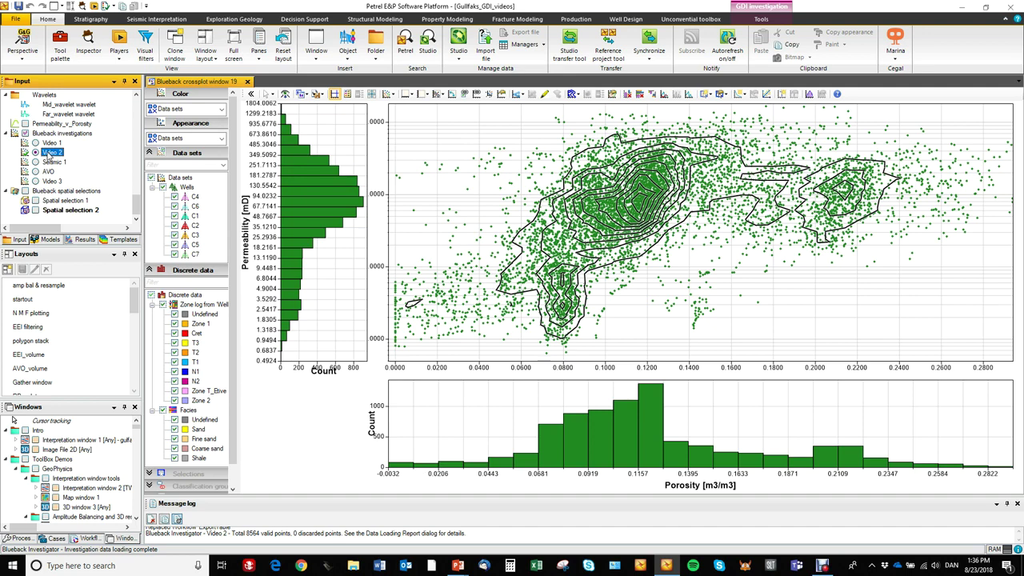
pyautogui.click(48, 153)
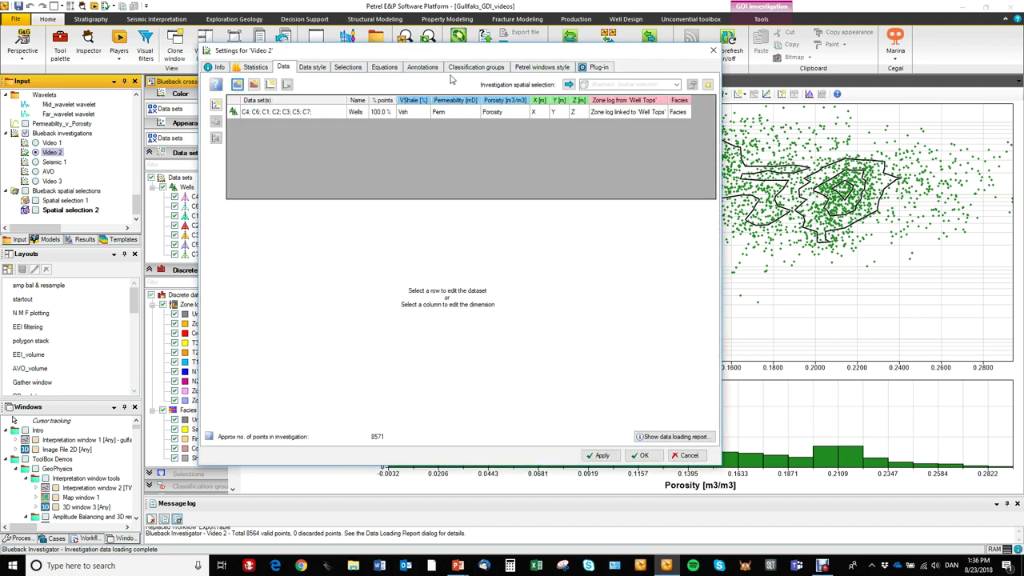
pyautogui.moveTo(473, 54); pyautogui.dragTo(485, 53)
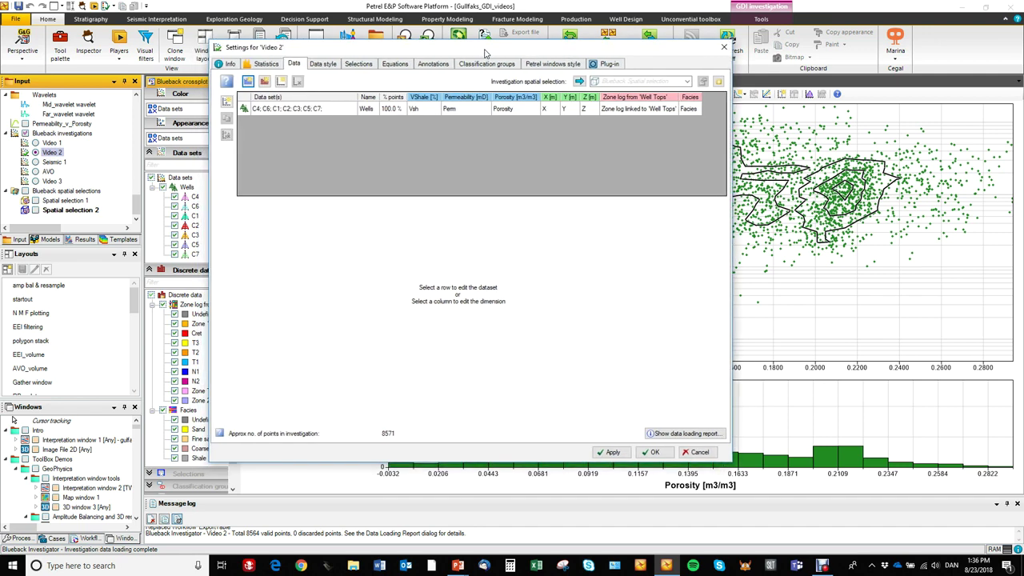
pyautogui.click(487, 64)
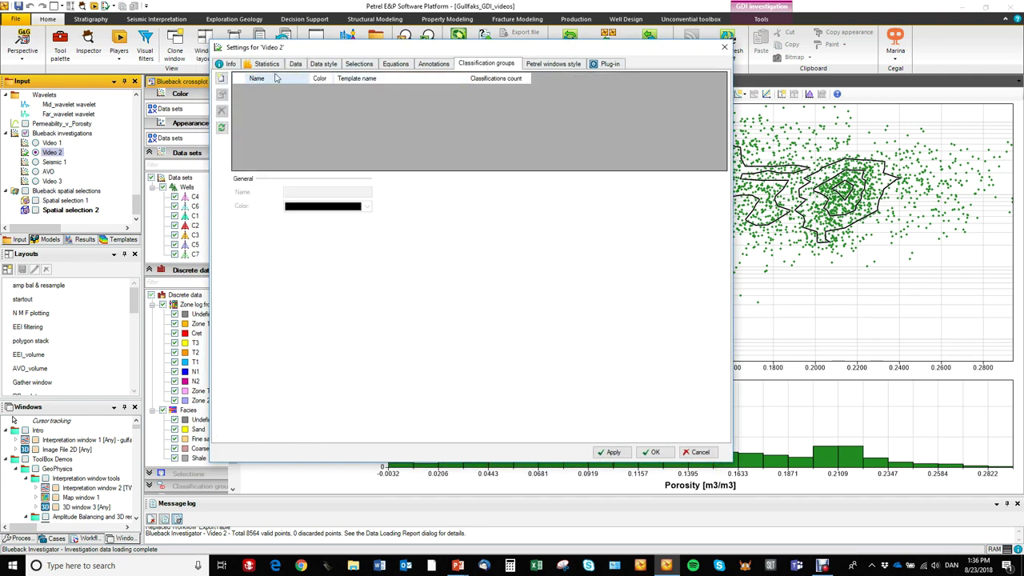
pyautogui.click(222, 81)
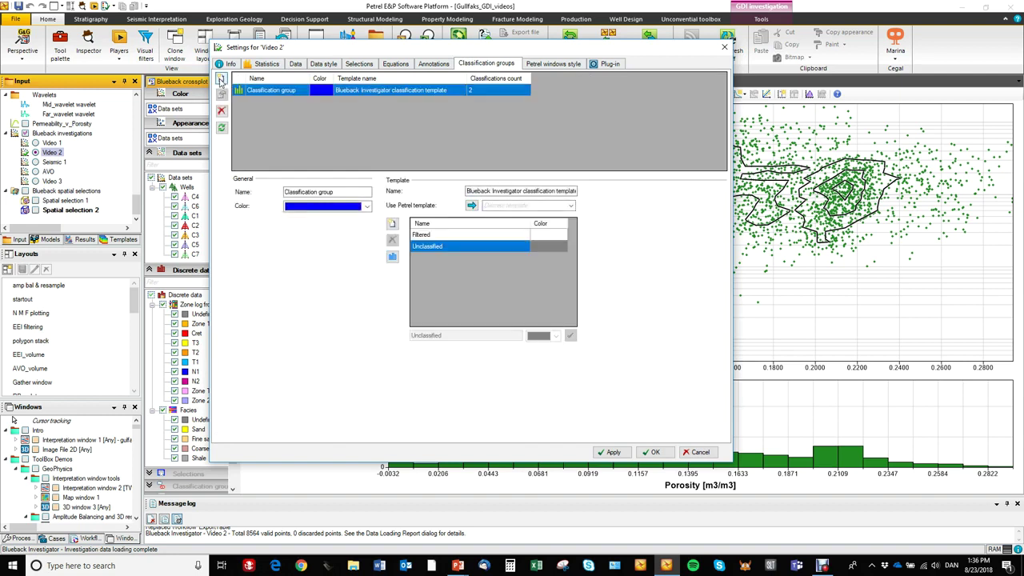
pyautogui.click(573, 207)
pyautogui.click(574, 207)
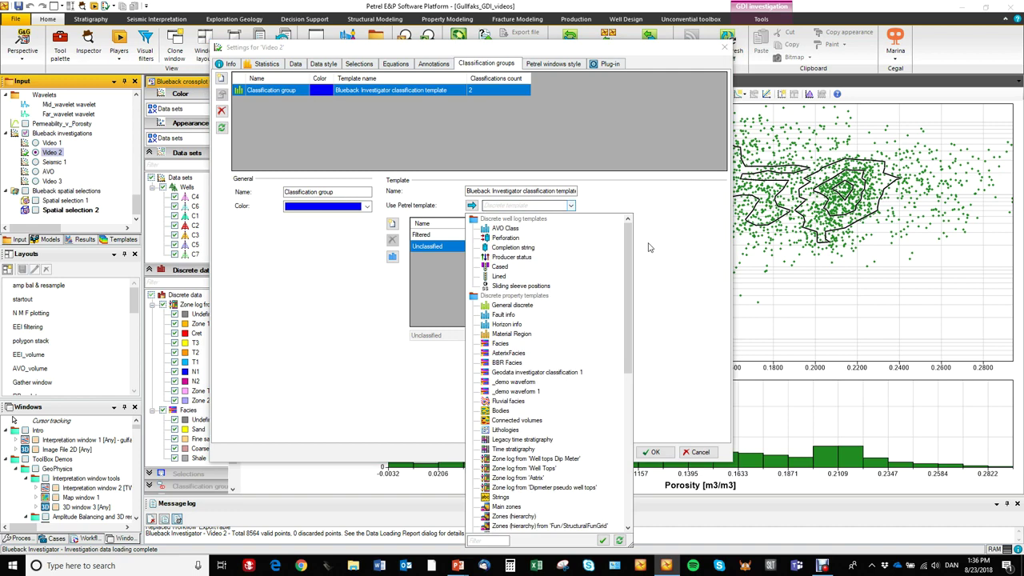
pyautogui.moveTo(628, 252)
pyautogui.mouseDown()
pyautogui.moveTo(628, 394)
pyautogui.moveTo(628, 246)
pyautogui.mouseUp()
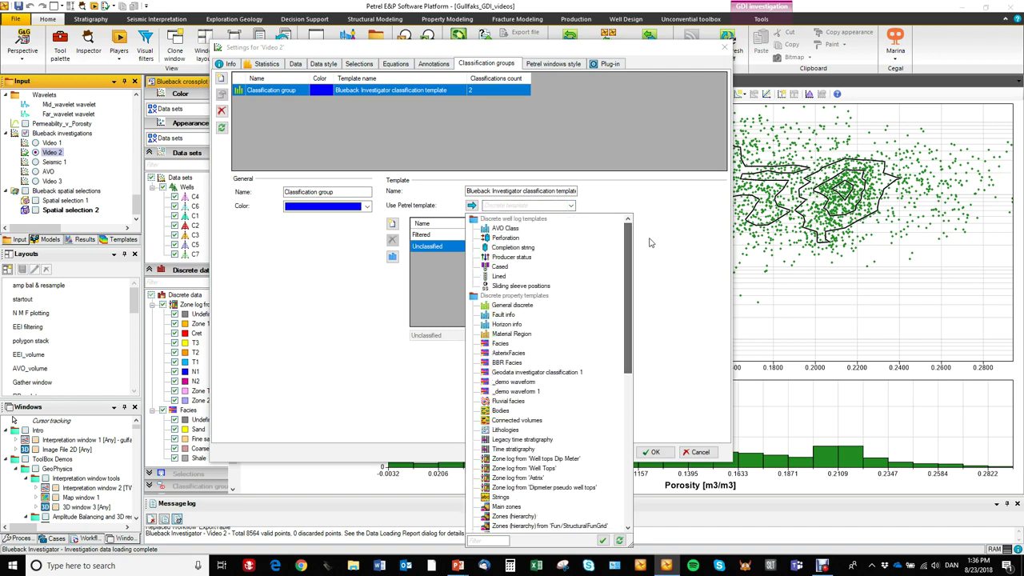
pyautogui.click(652, 242)
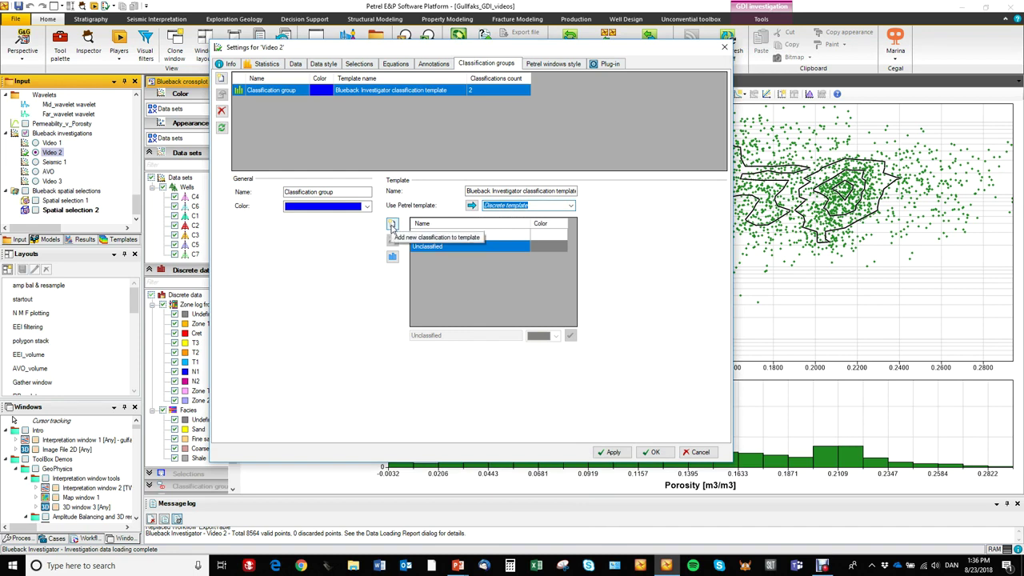
# Step: Add three classes to the template and rename the yellow one to Res 1
pyautogui.click(392, 225)
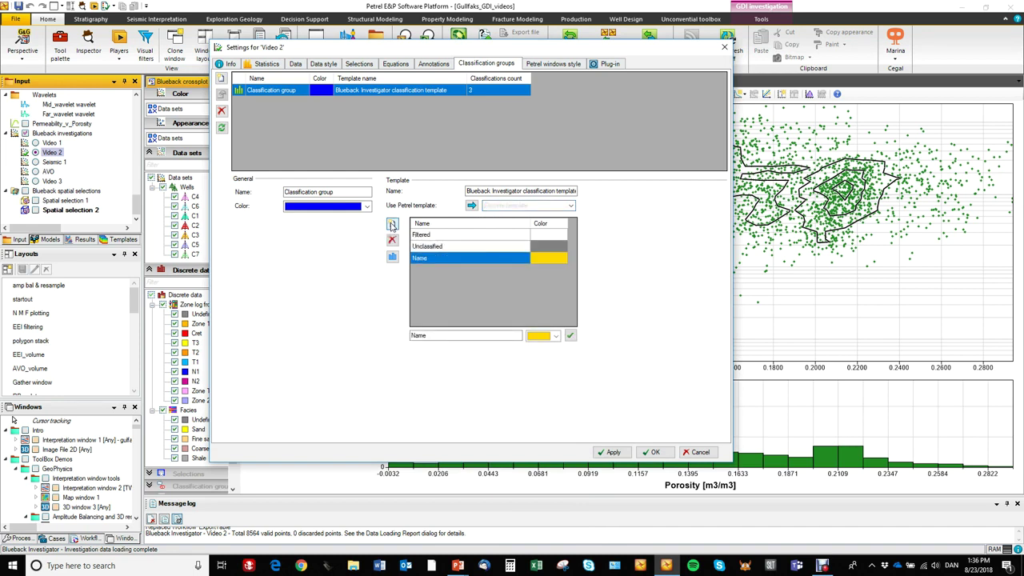
pyautogui.click(392, 225)
pyautogui.click(392, 225)
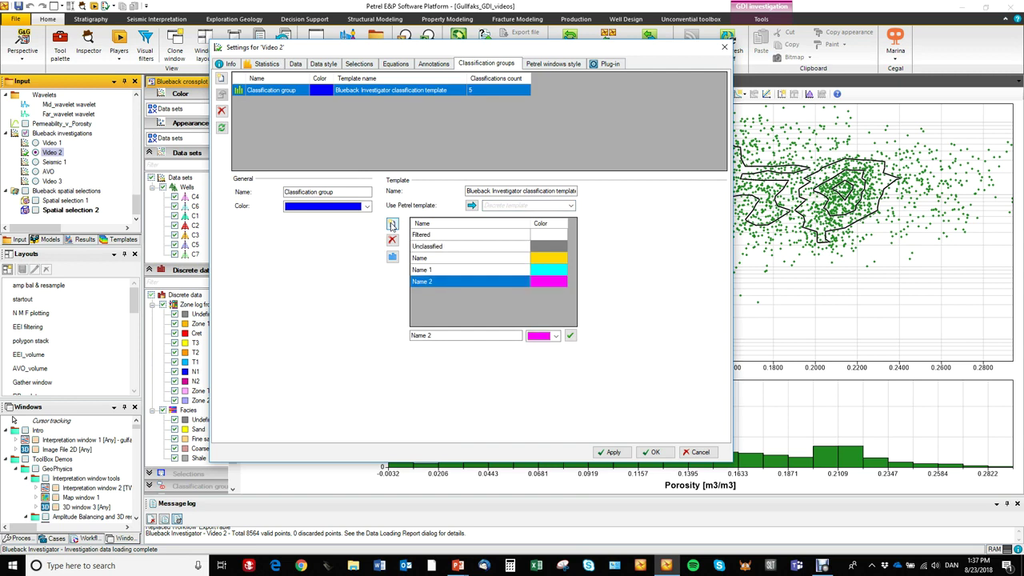
pyautogui.click(439, 259)
pyautogui.doubleClick(443, 336)
pyautogui.press('BackSpace')
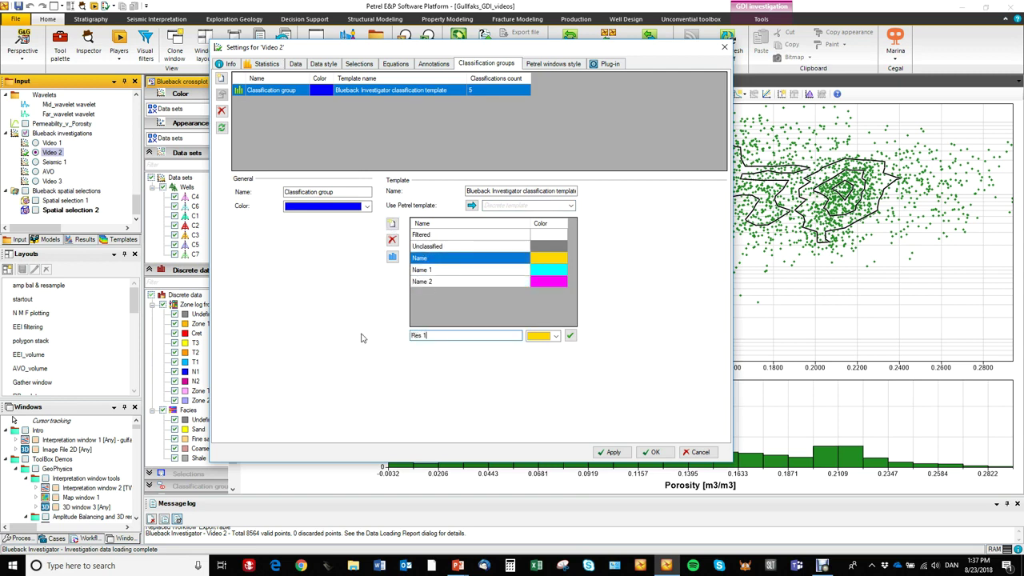
pyautogui.click(570, 335)
# Step: Rename the second class to Res 2 and colour it orange
pyautogui.click(491, 274)
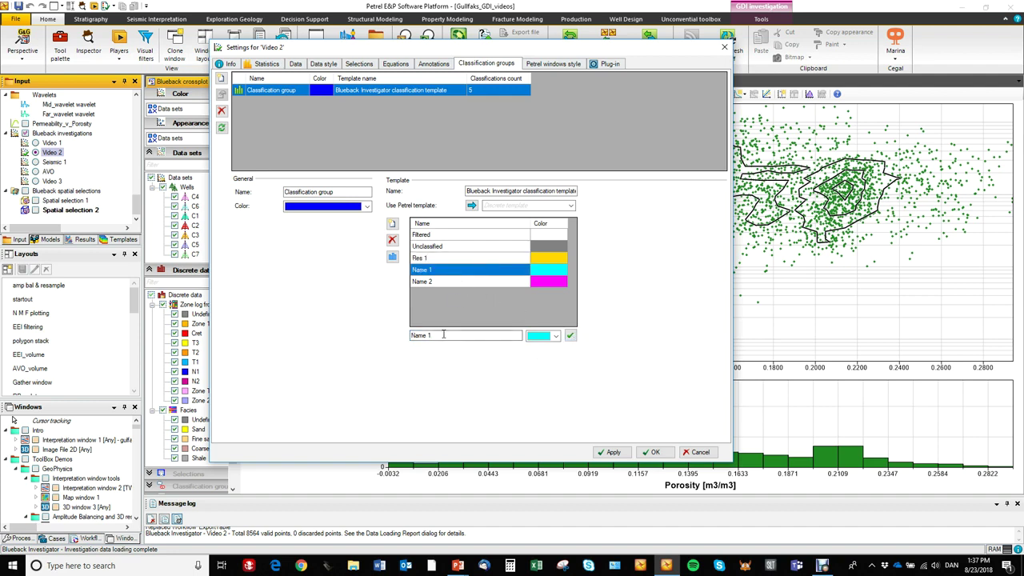
pyautogui.moveTo(440, 336); pyautogui.dragTo(411, 335)
pyautogui.write('Res 2')
pyautogui.click(555, 336)
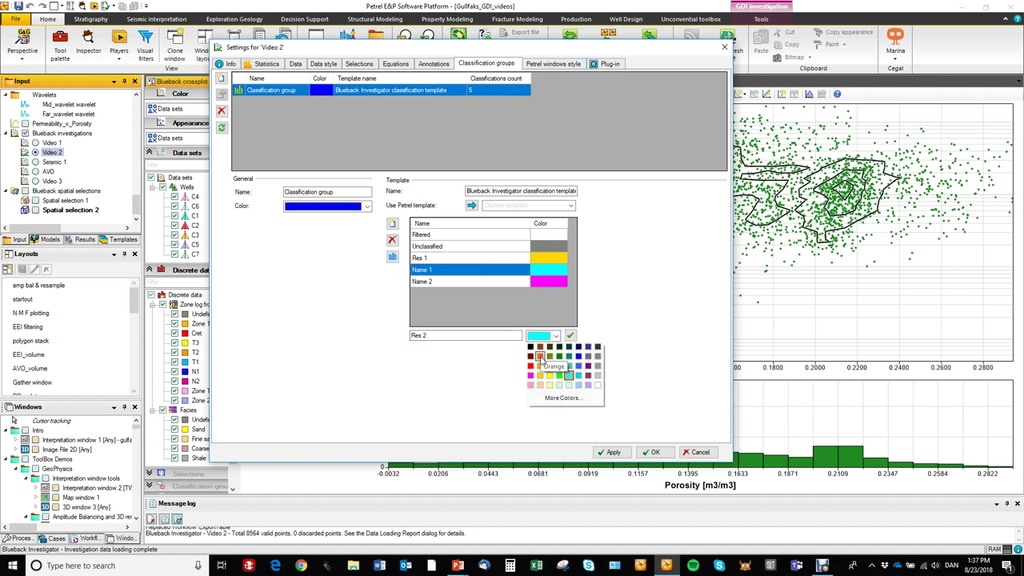
pyautogui.click(540, 356)
pyautogui.click(569, 335)
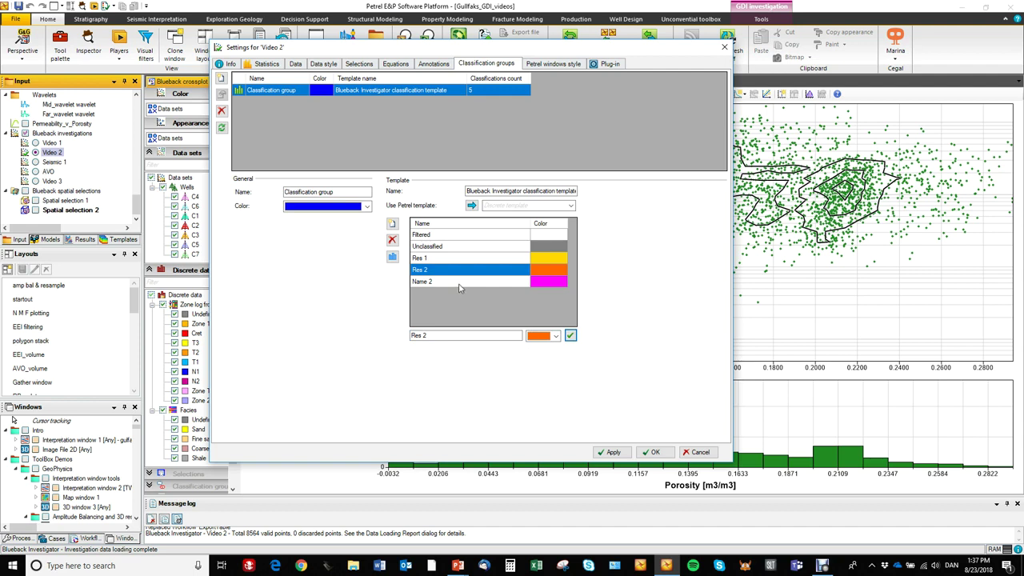
# Step: Name the third class Non Res with dark red colour, then apply the settings
pyautogui.click(460, 285)
pyautogui.write('Non')
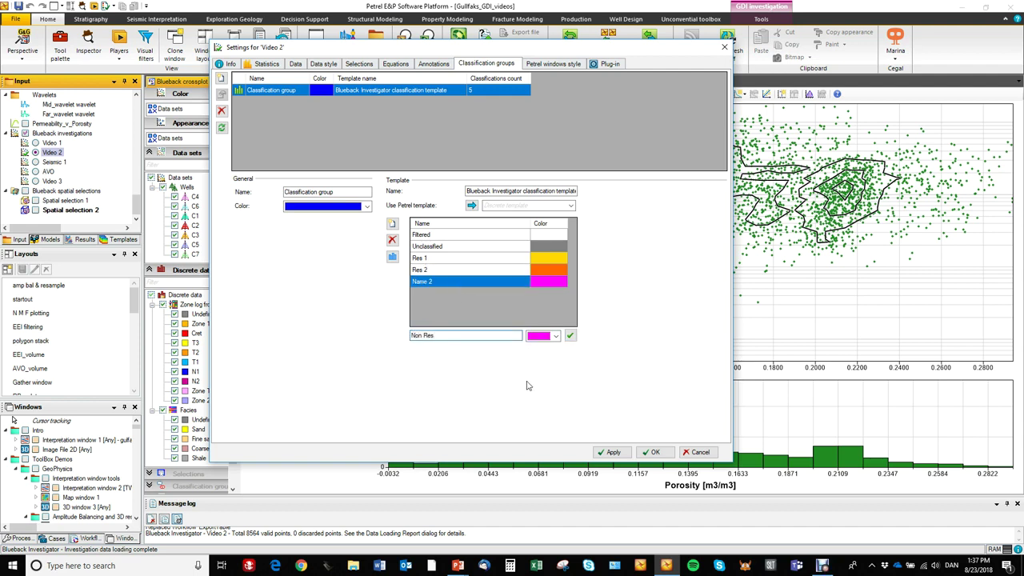
pyautogui.write(' Res')
pyautogui.click(556, 336)
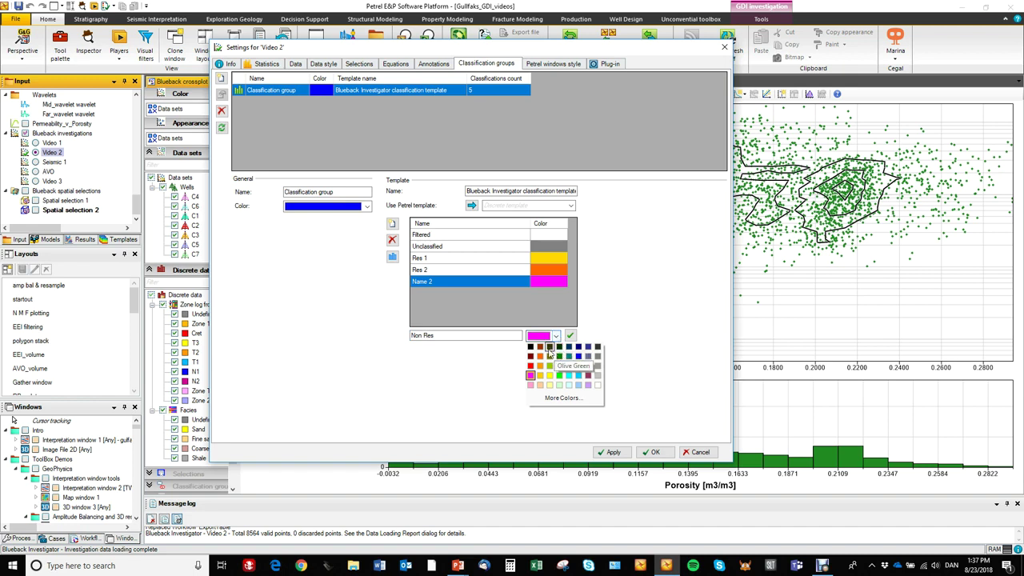
pyautogui.click(532, 357)
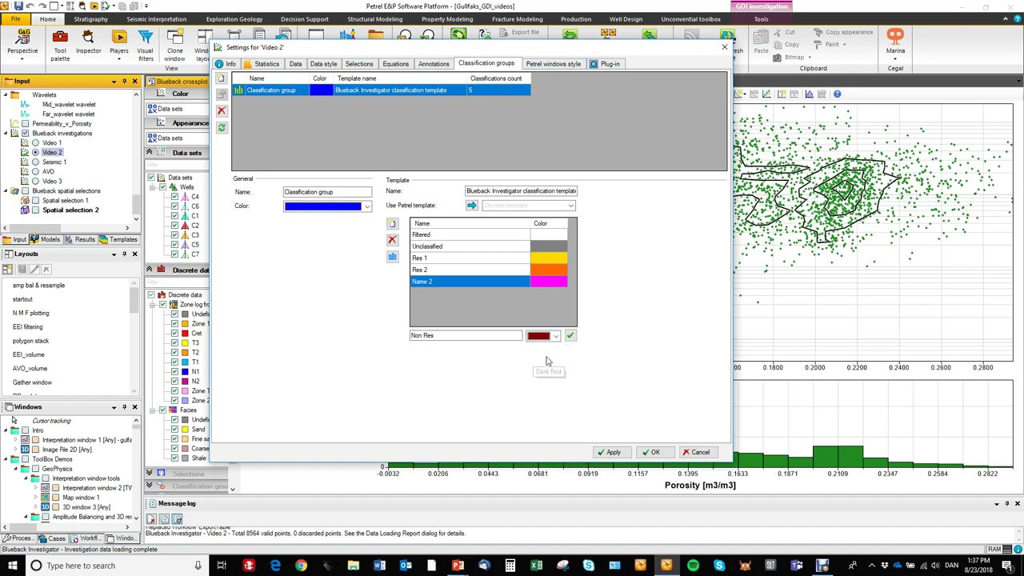
pyautogui.click(571, 336)
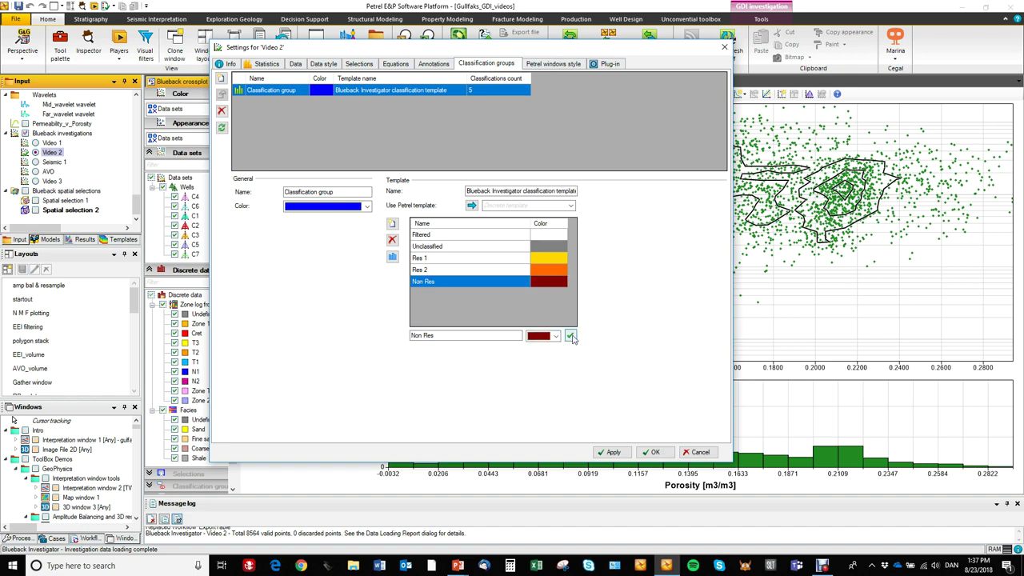
pyautogui.click(652, 452)
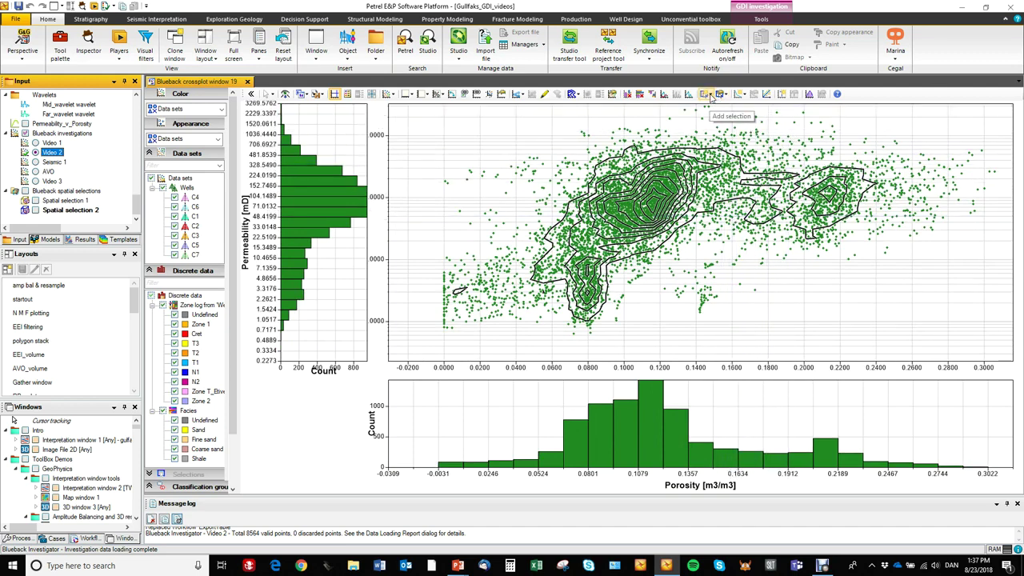
# Step: Draw a polygon classified region around the right high-porosity cluster
pyautogui.click(710, 96)
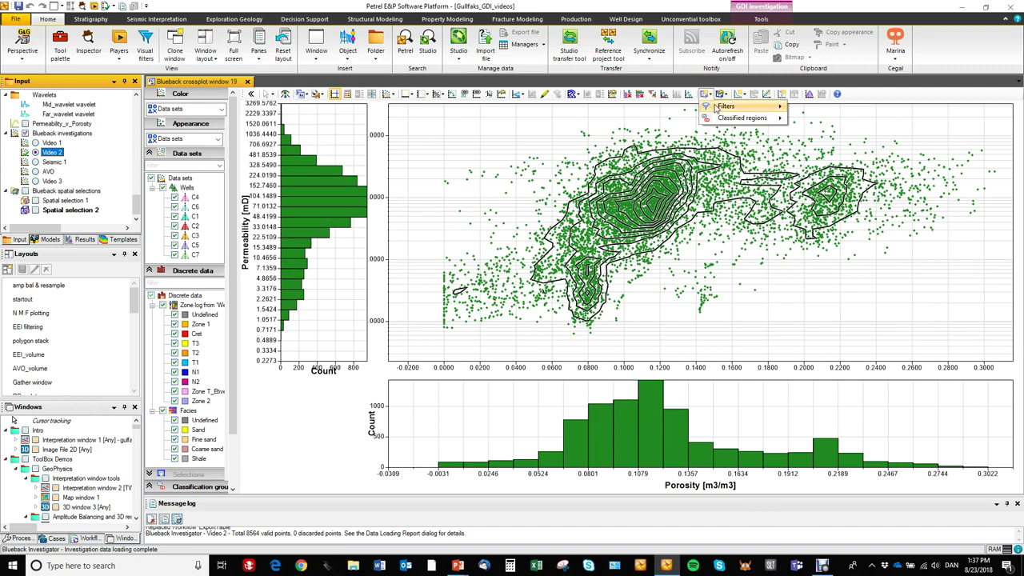
pyautogui.moveTo(723, 108)
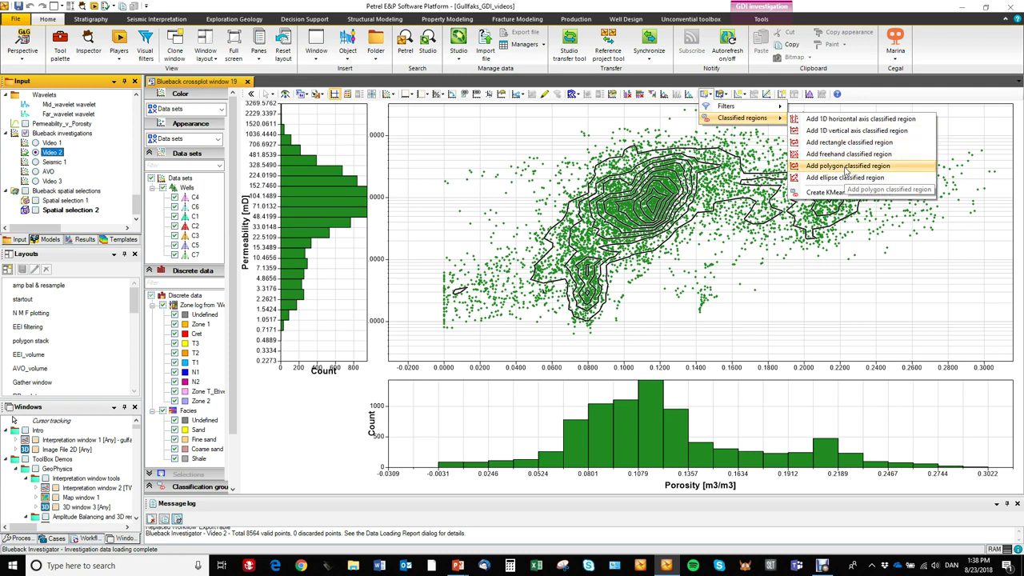
pyautogui.click(846, 165)
pyautogui.click(836, 117)
pyautogui.click(776, 140)
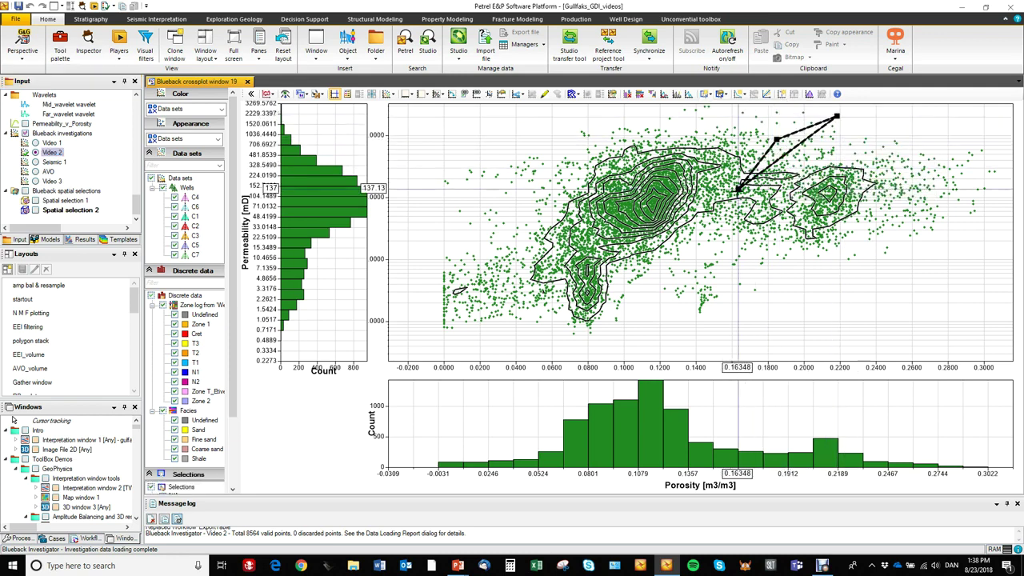
pyautogui.click(737, 193)
pyautogui.click(728, 251)
pyautogui.click(787, 294)
pyautogui.click(912, 283)
pyautogui.click(972, 250)
pyautogui.click(994, 203)
pyautogui.click(999, 188)
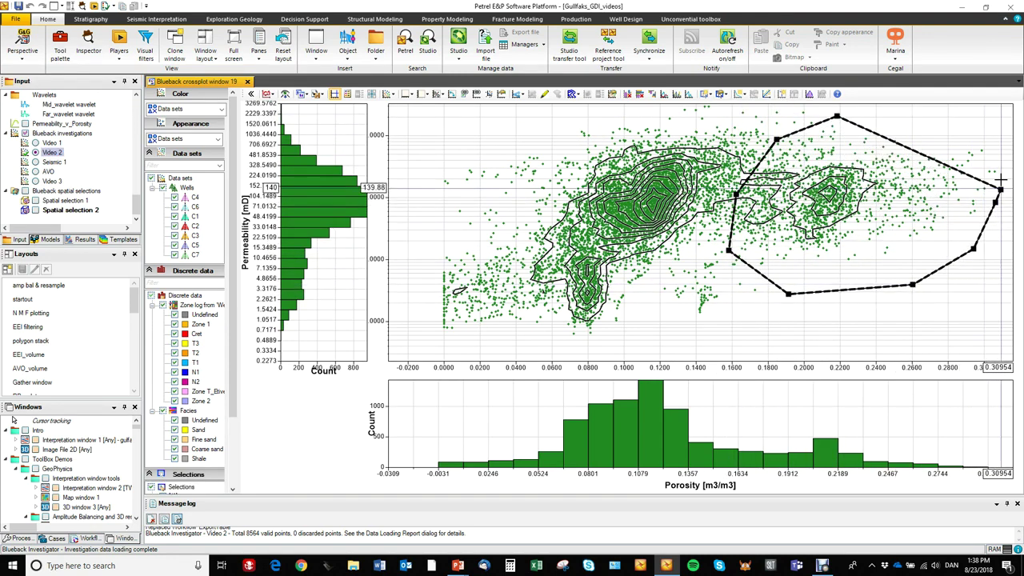
pyautogui.click(996, 152)
pyautogui.click(931, 118)
pyautogui.click(835, 117)
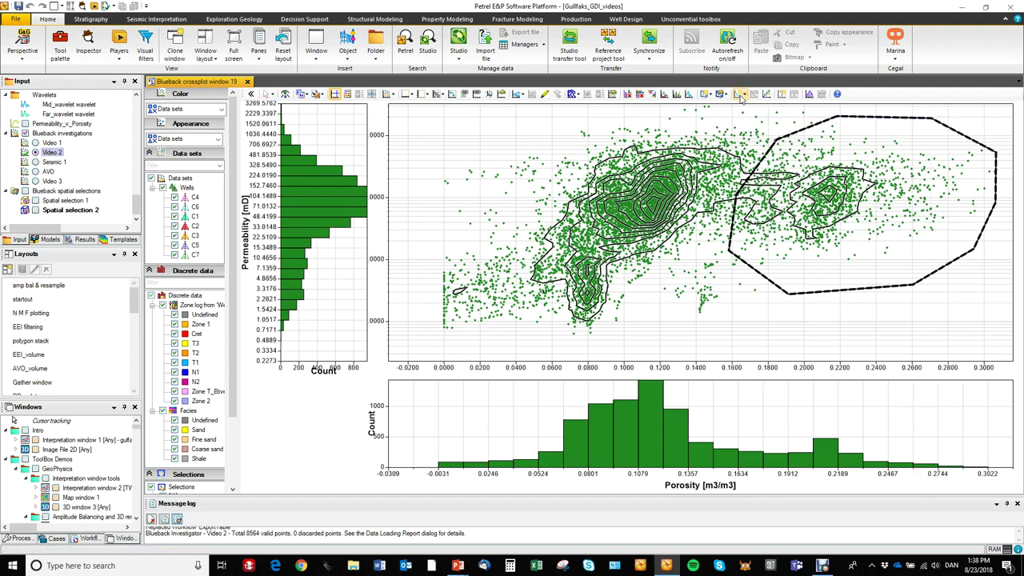
# Step: Draw a second polygon classified region around the central main cluster
pyautogui.click(741, 97)
pyautogui.click(760, 131)
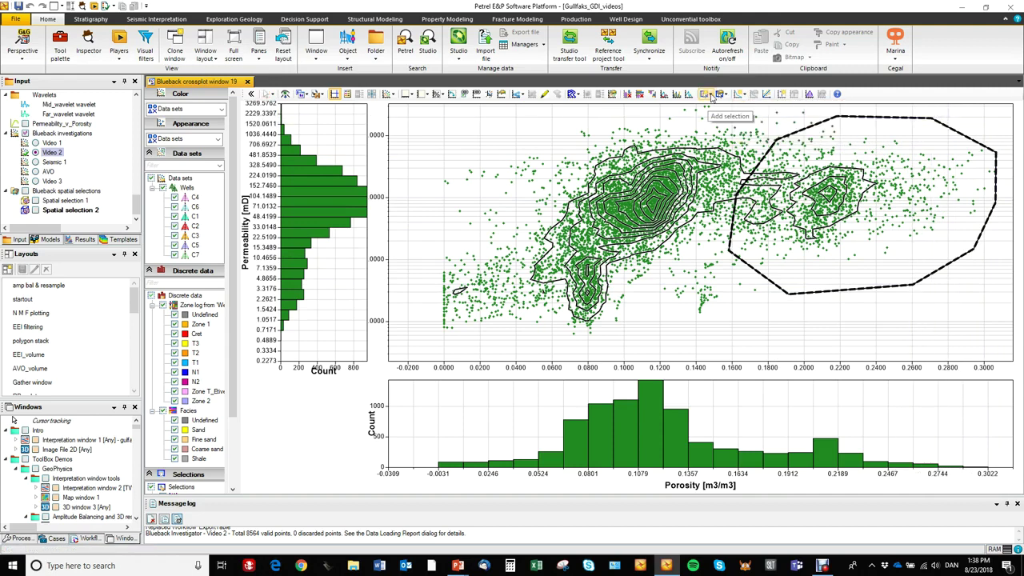
pyautogui.click(709, 95)
pyautogui.moveTo(760, 118)
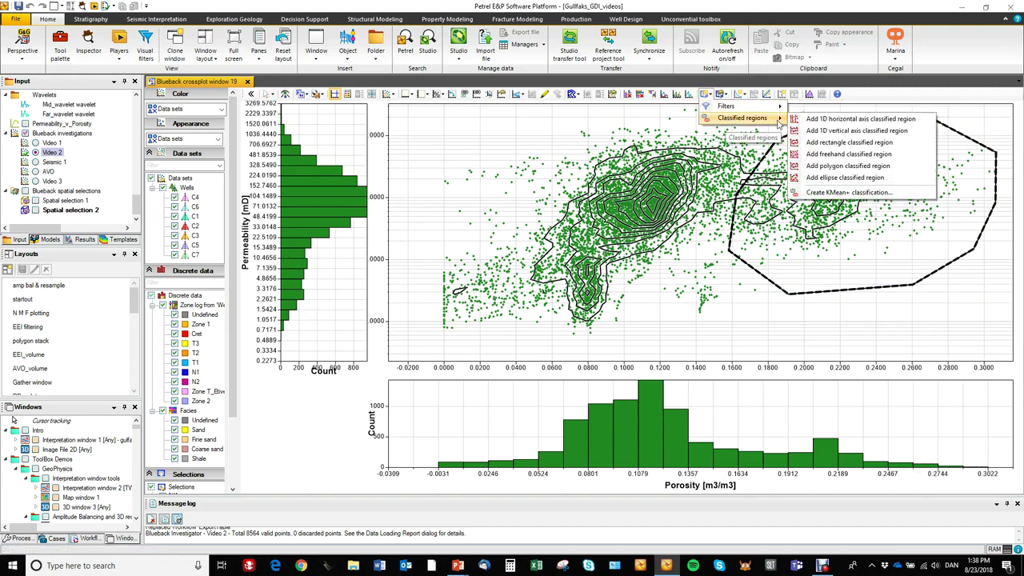
pyautogui.click(837, 166)
pyautogui.click(555, 120)
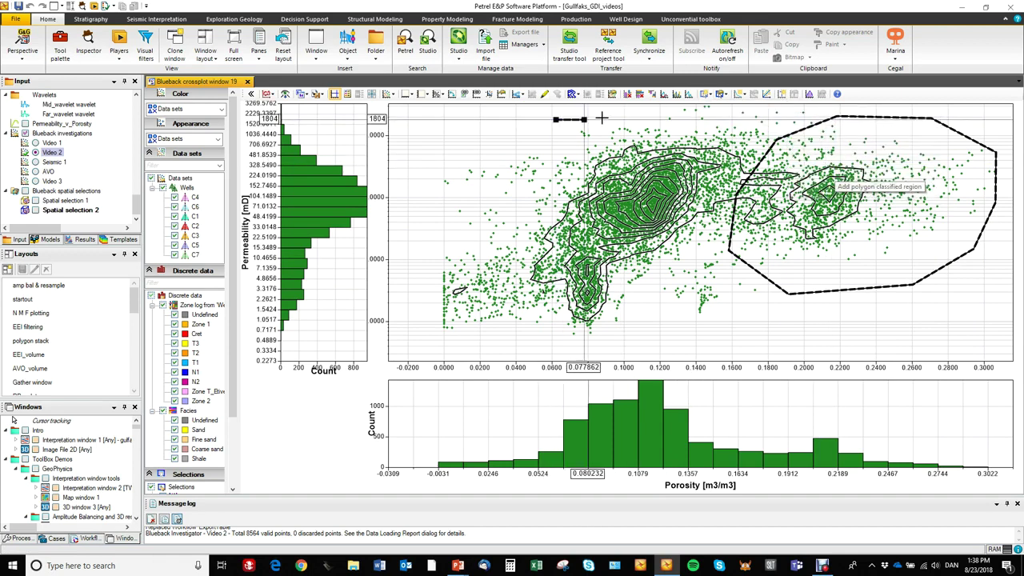
pyautogui.click(680, 109)
pyautogui.click(772, 117)
pyautogui.click(799, 137)
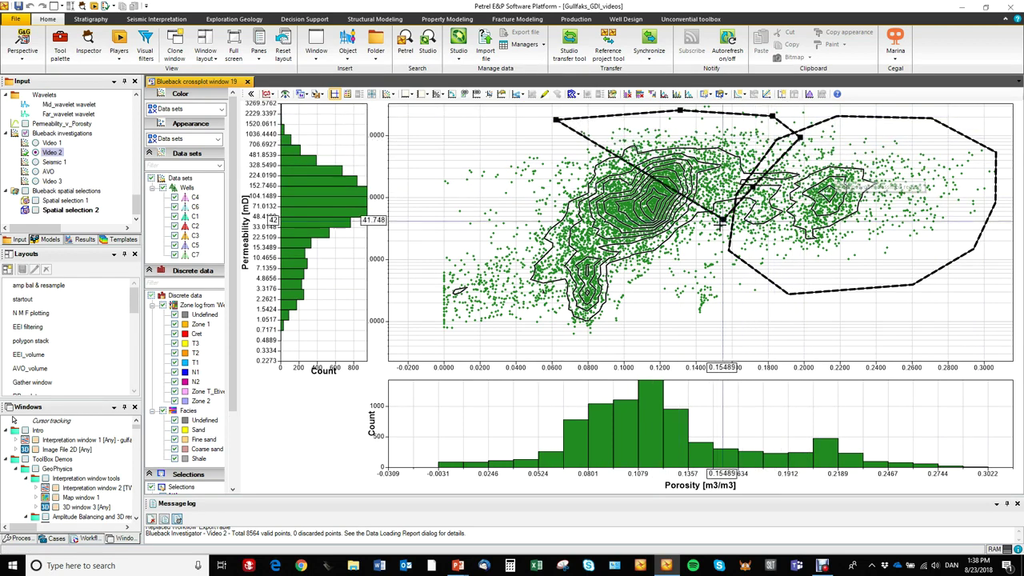
pyautogui.click(731, 250)
pyautogui.click(647, 272)
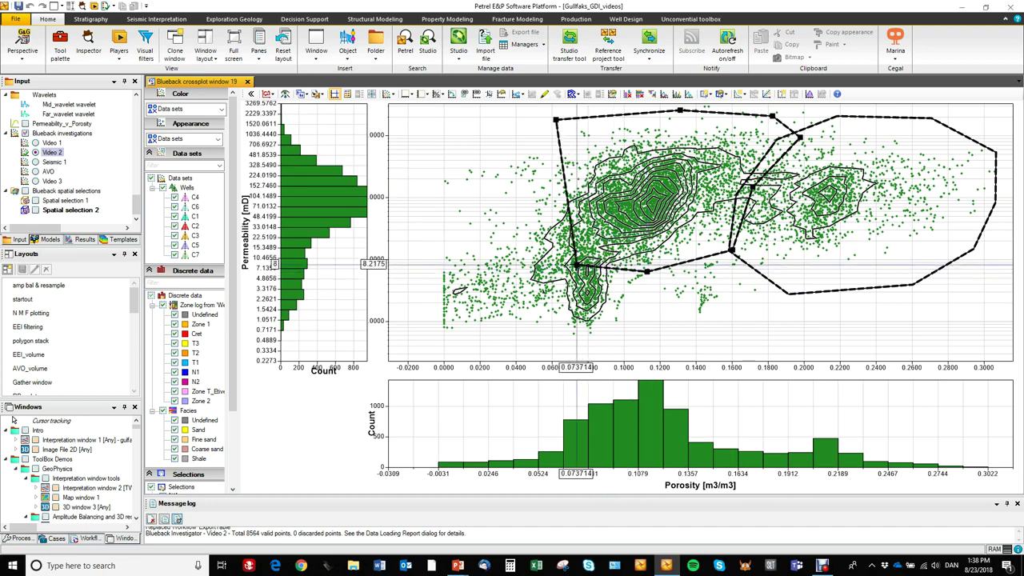
pyautogui.click(576, 265)
pyautogui.click(515, 235)
pyautogui.click(500, 173)
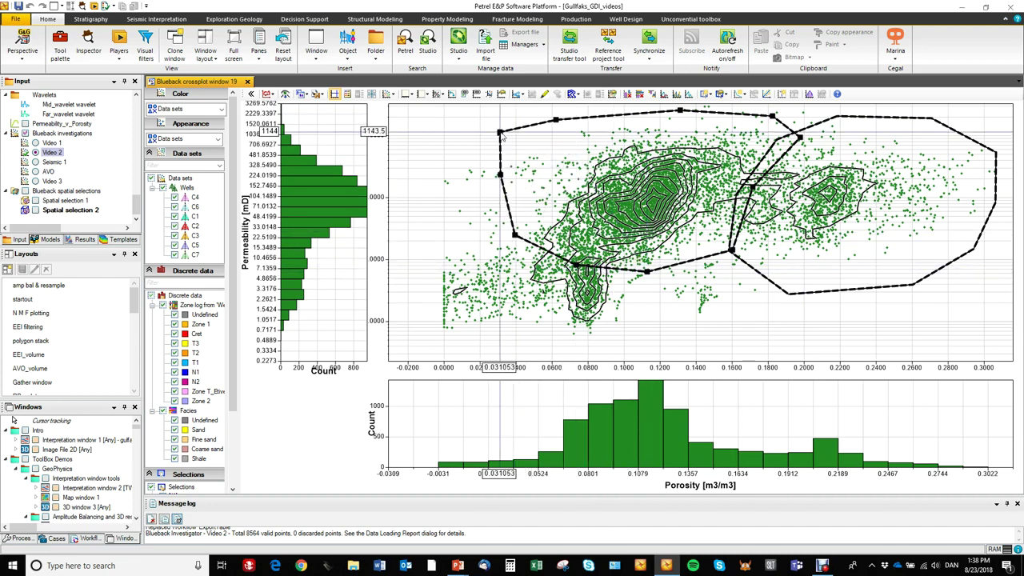
pyautogui.click(499, 132)
# Step: Draw a third polygon classified region around the lower-left low-permeability cluster
pyautogui.click(709, 94)
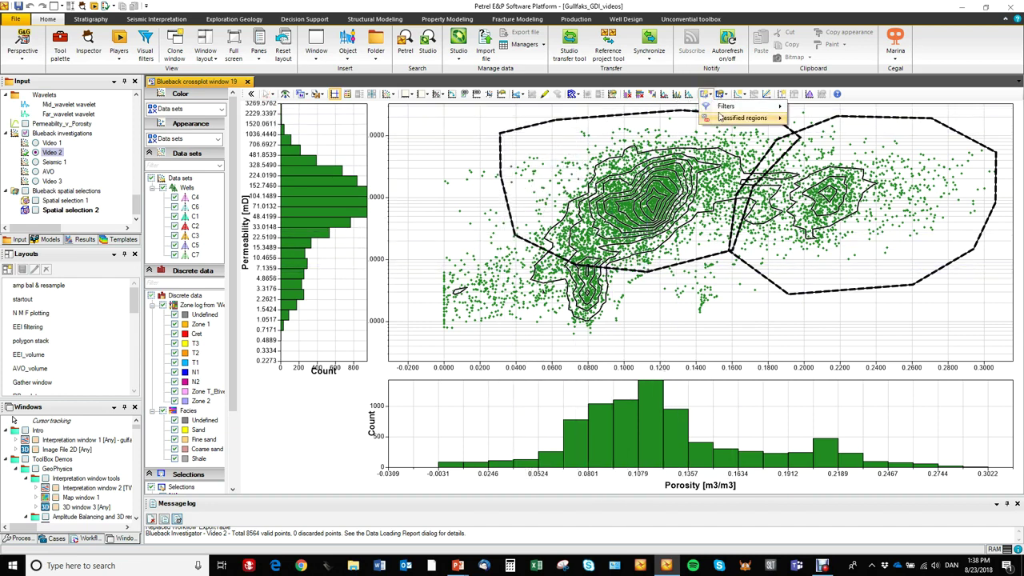
pyautogui.click(819, 162)
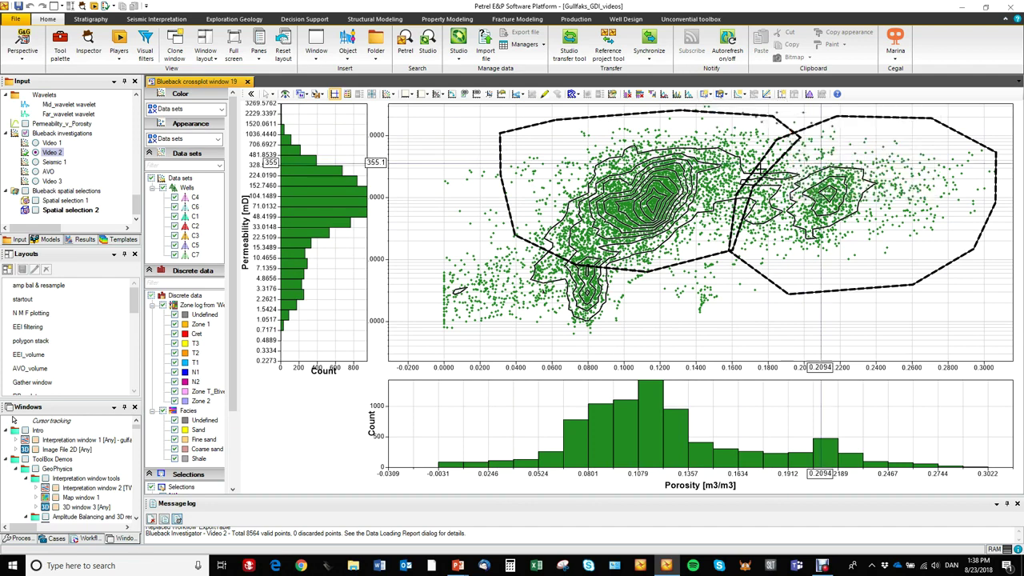
pyautogui.click(424, 234)
pyautogui.click(589, 240)
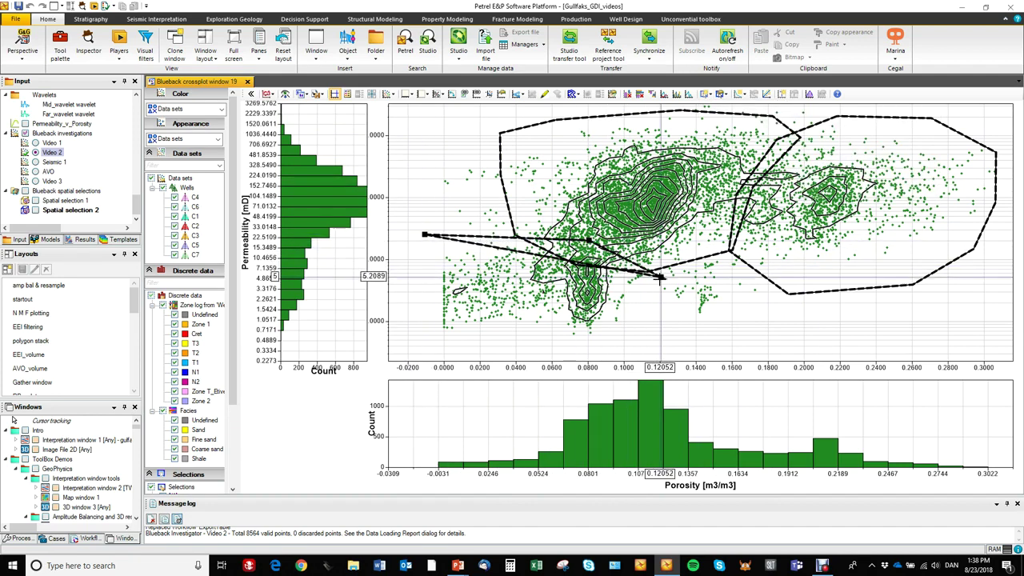
pyautogui.click(660, 277)
pyautogui.click(650, 344)
pyautogui.click(556, 346)
pyautogui.click(425, 336)
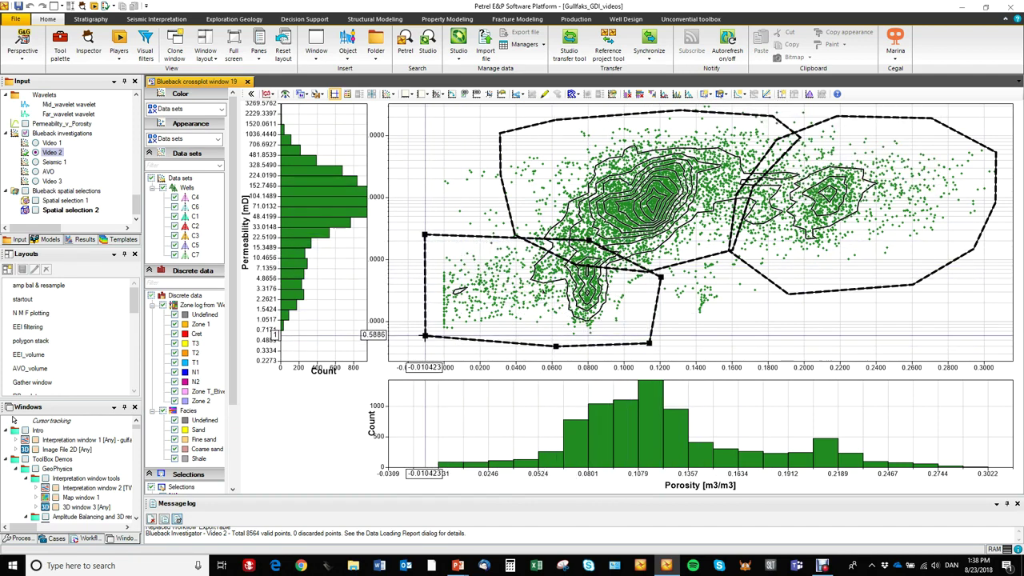
pyautogui.doubleClick(425, 335)
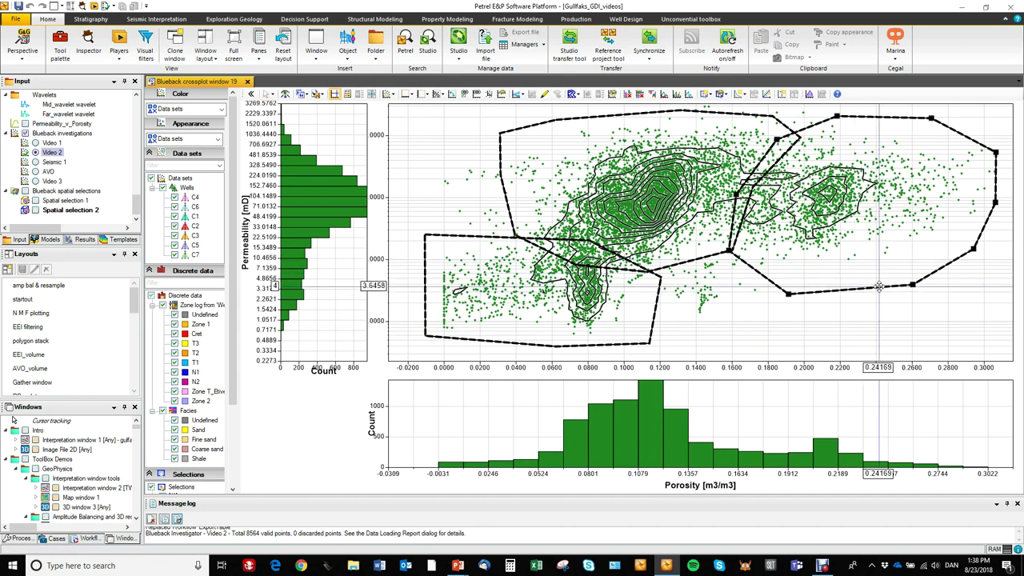
# Step: Assign Res 1 to the right region, the next class to the central region, and Non Res to the lower-left
pyautogui.rightClick(878, 285)
pyautogui.moveTo(903, 294)
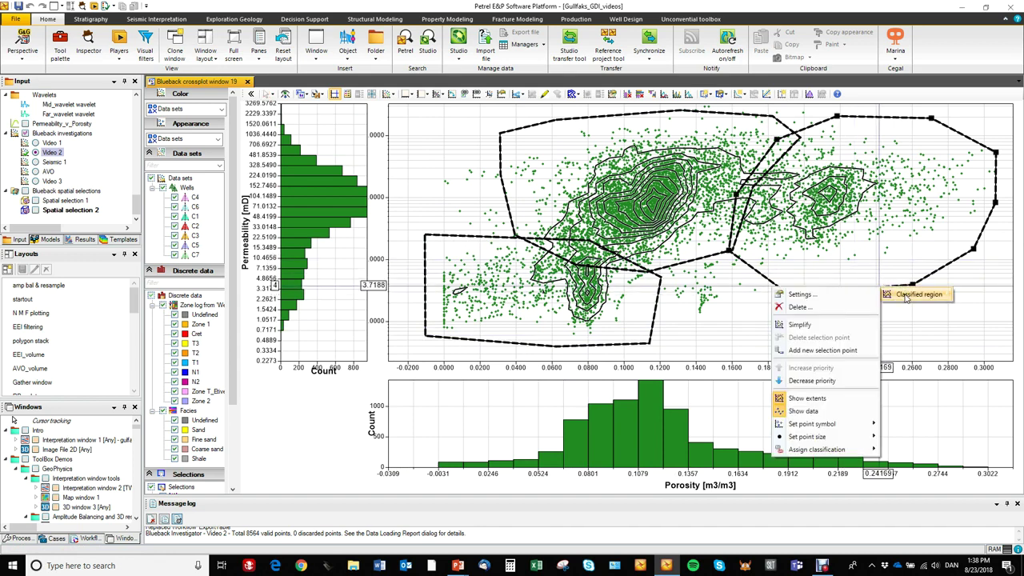
pyautogui.moveTo(917, 453)
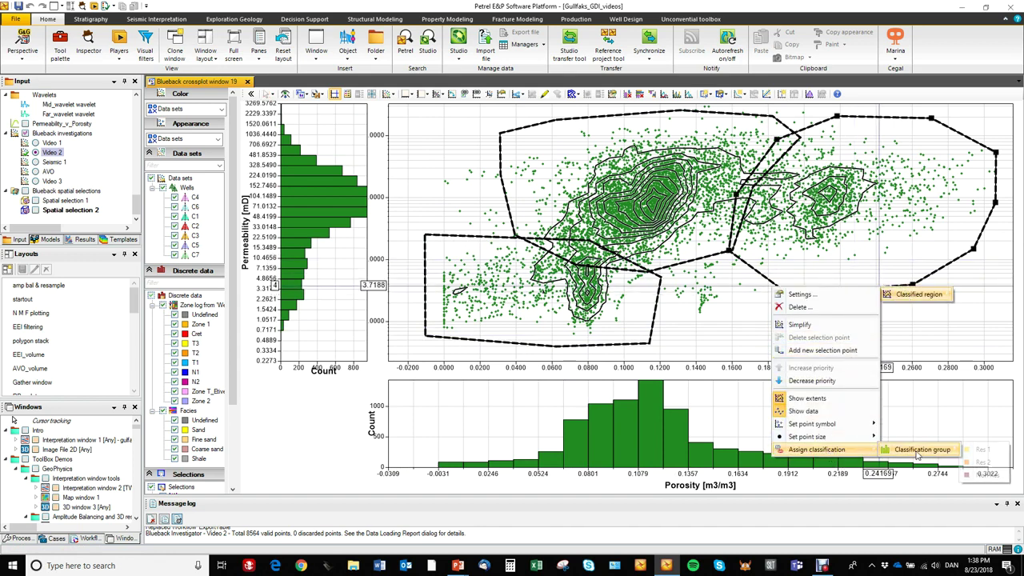
pyautogui.click(977, 450)
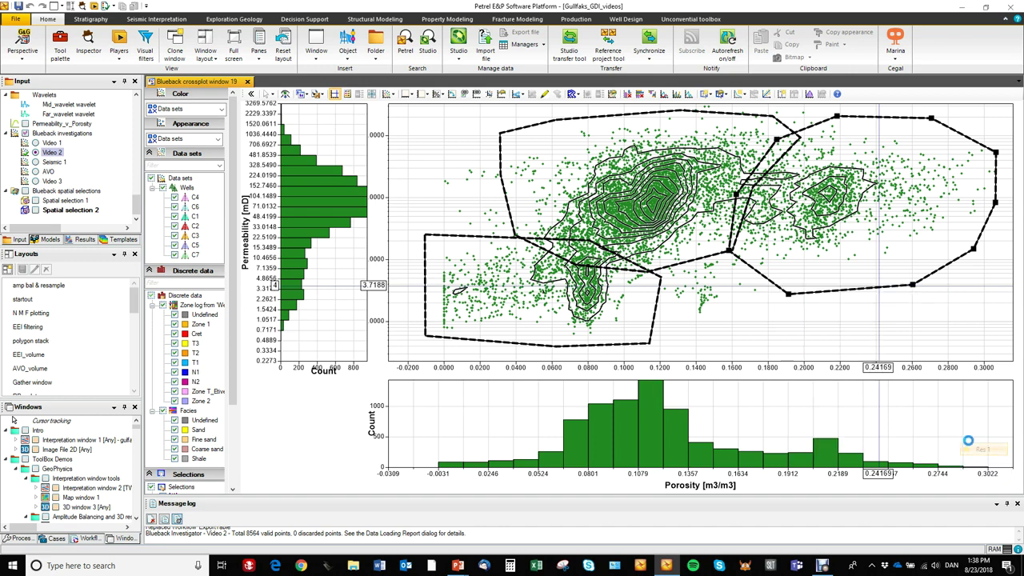
pyautogui.rightClick(731, 263)
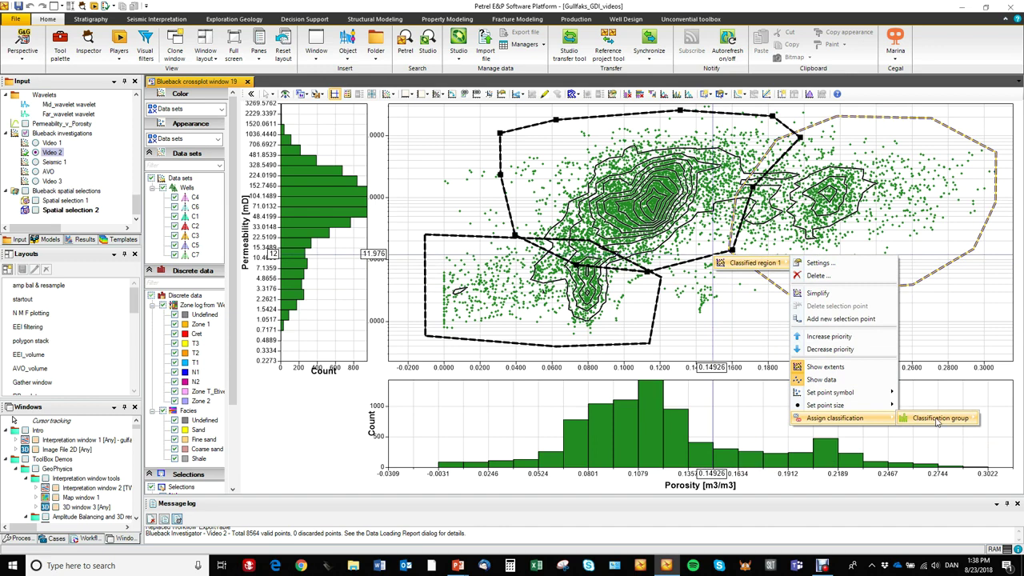
pyautogui.moveTo(937, 419)
pyautogui.click(880, 433)
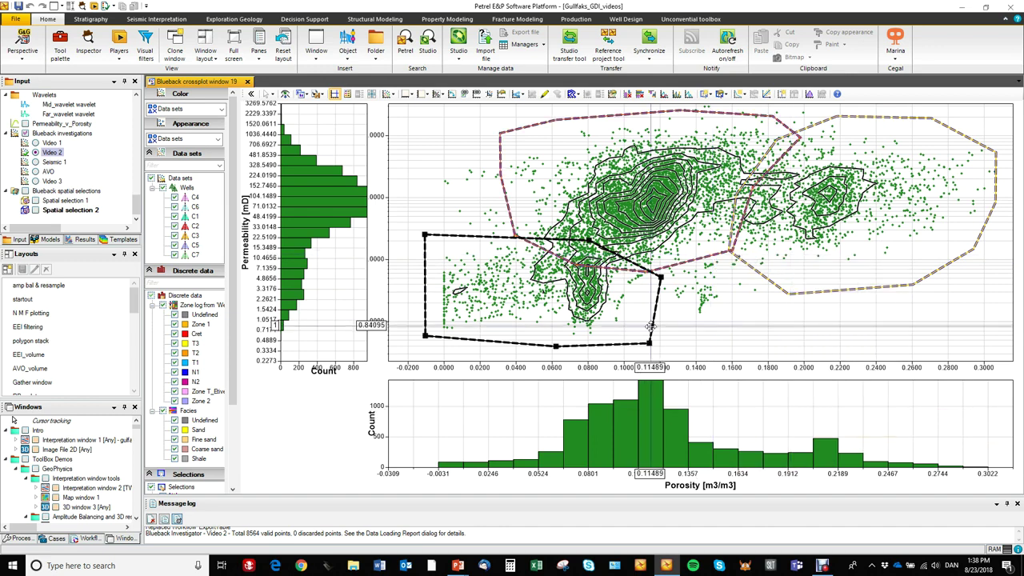
pyautogui.rightClick(680, 340)
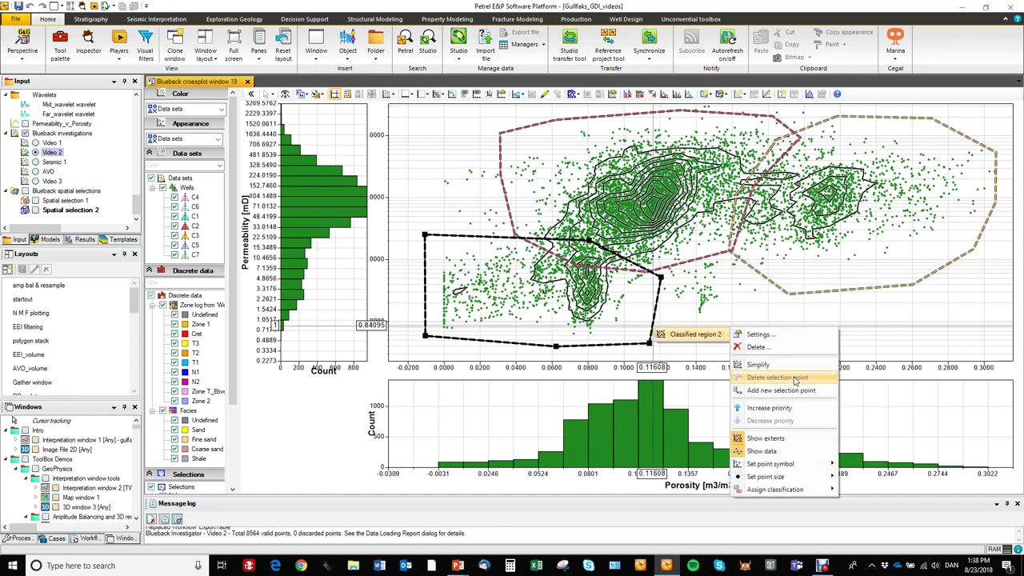
pyautogui.moveTo(783, 491)
pyautogui.moveTo(870, 491)
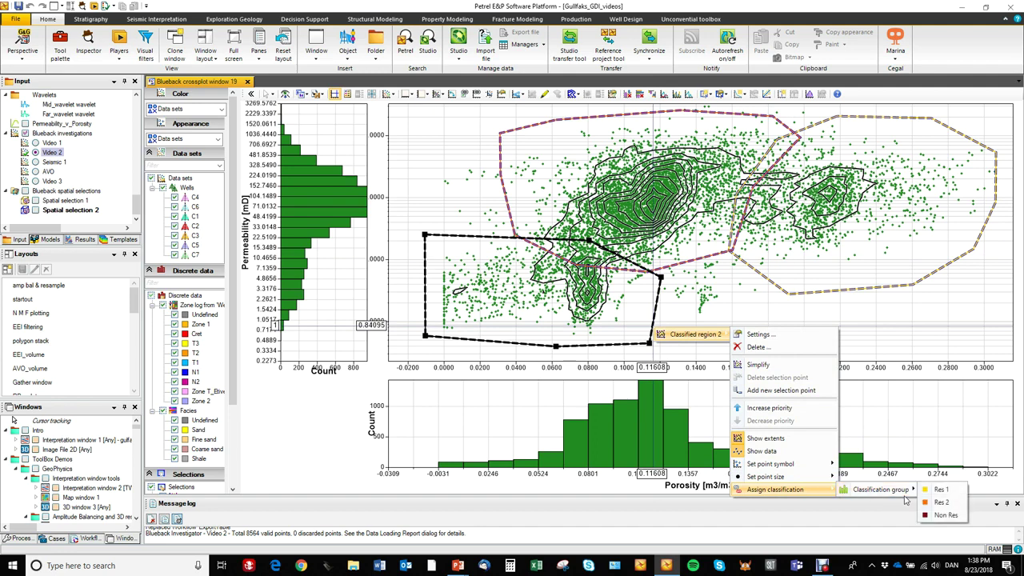
pyautogui.click(955, 519)
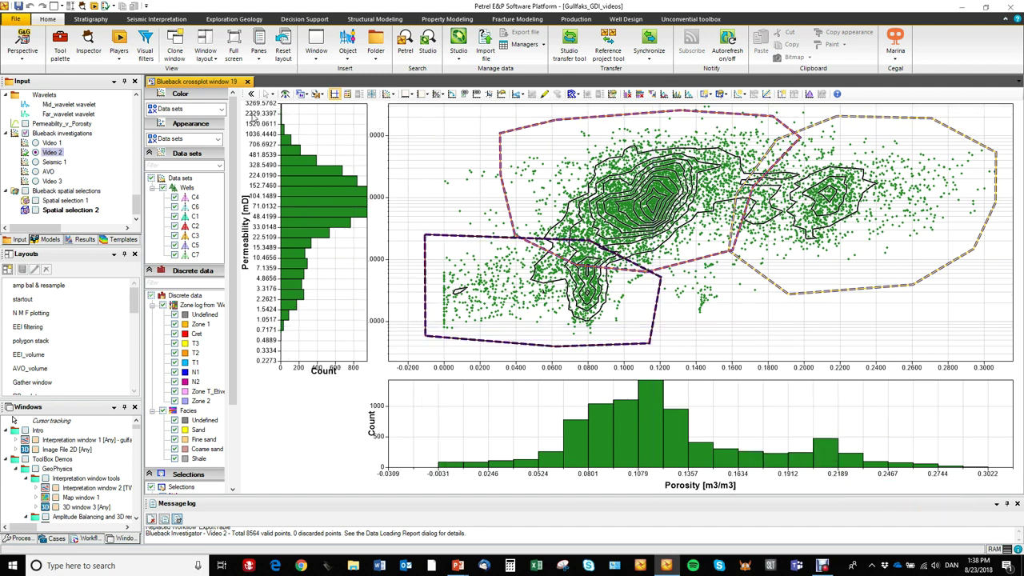
# Step: Colour crossplot points by Classification group and shift the yellow and pink polygons slightly left
pyautogui.click(223, 110)
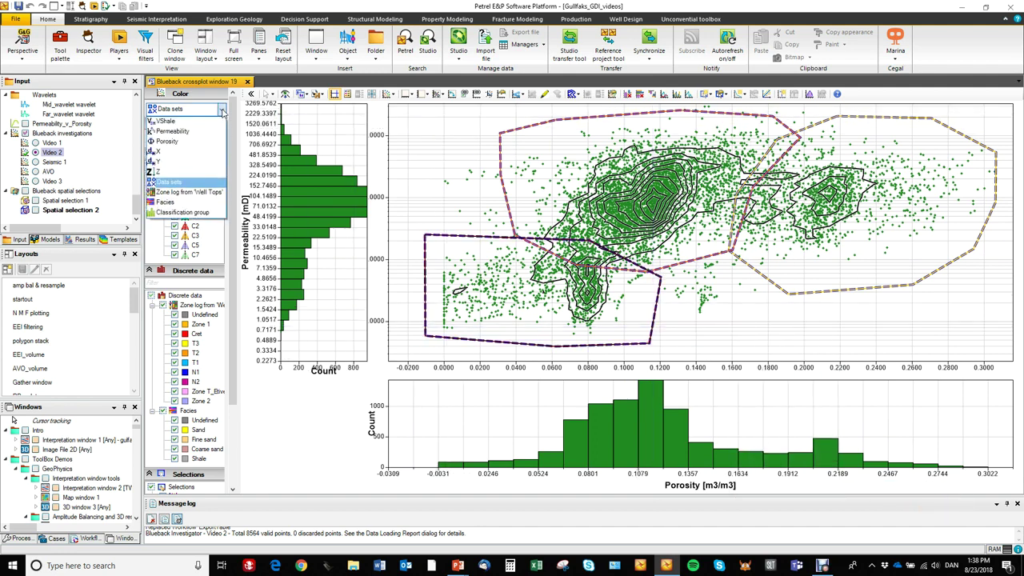
pyautogui.click(202, 210)
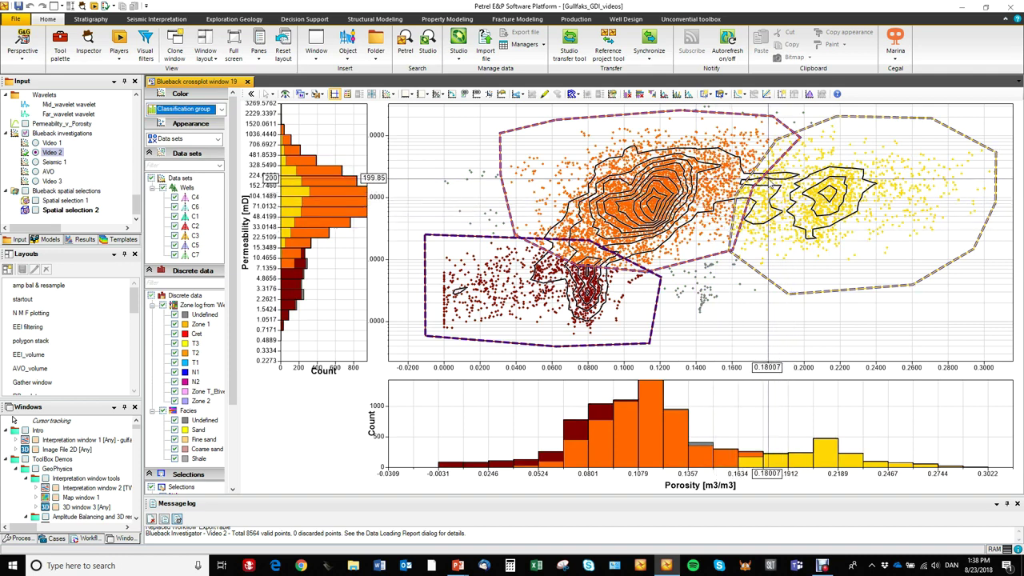
pyautogui.click(812, 126)
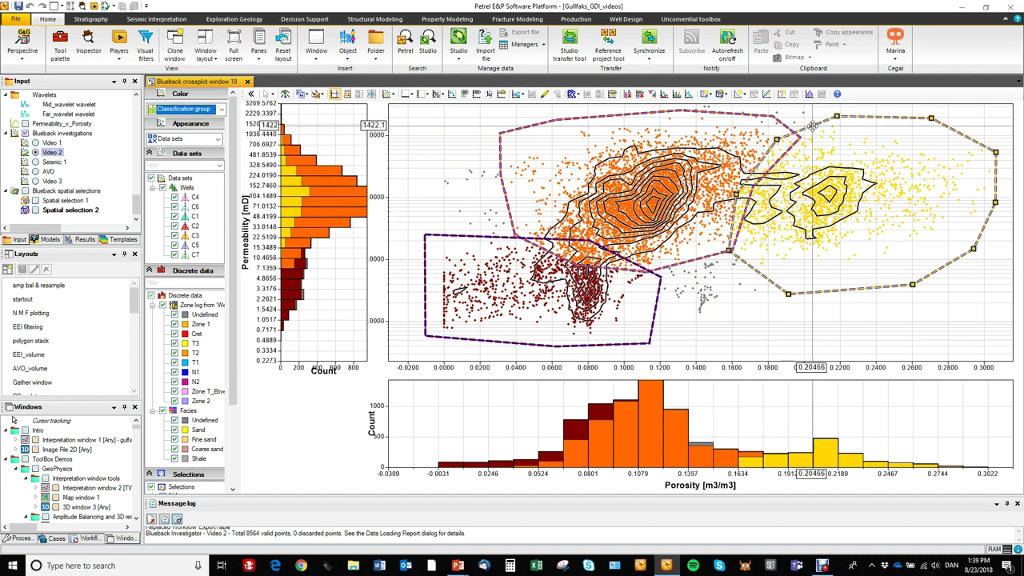
pyautogui.moveTo(812, 126)
pyautogui.mouseDown()
pyautogui.moveTo(796, 126)
pyautogui.moveTo(811, 126)
pyautogui.mouseUp()
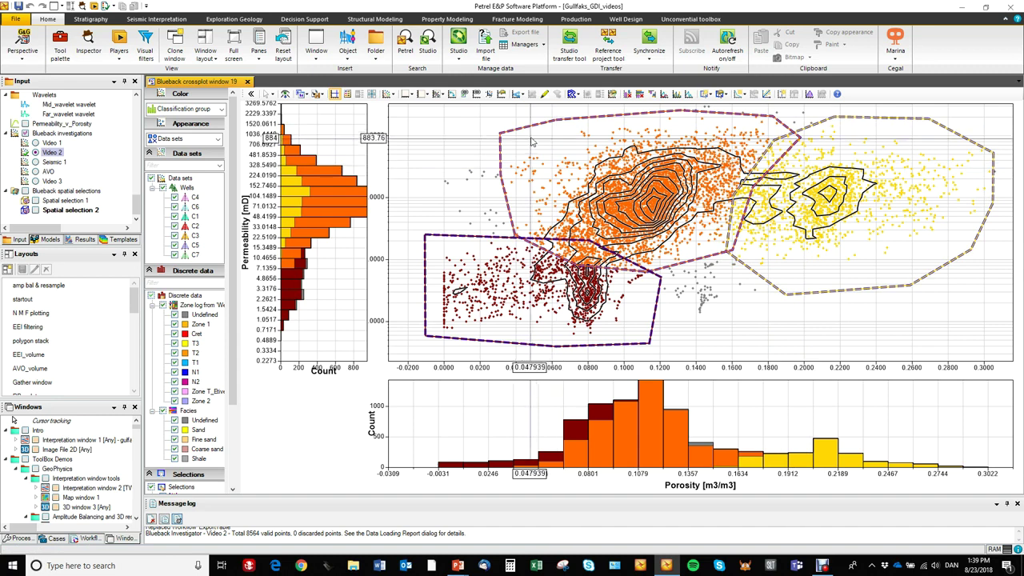
pyautogui.moveTo(539, 127)
pyautogui.mouseDown()
pyautogui.moveTo(520, 136)
pyautogui.moveTo(537, 121)
pyautogui.mouseUp()
pyautogui.click(51, 156)
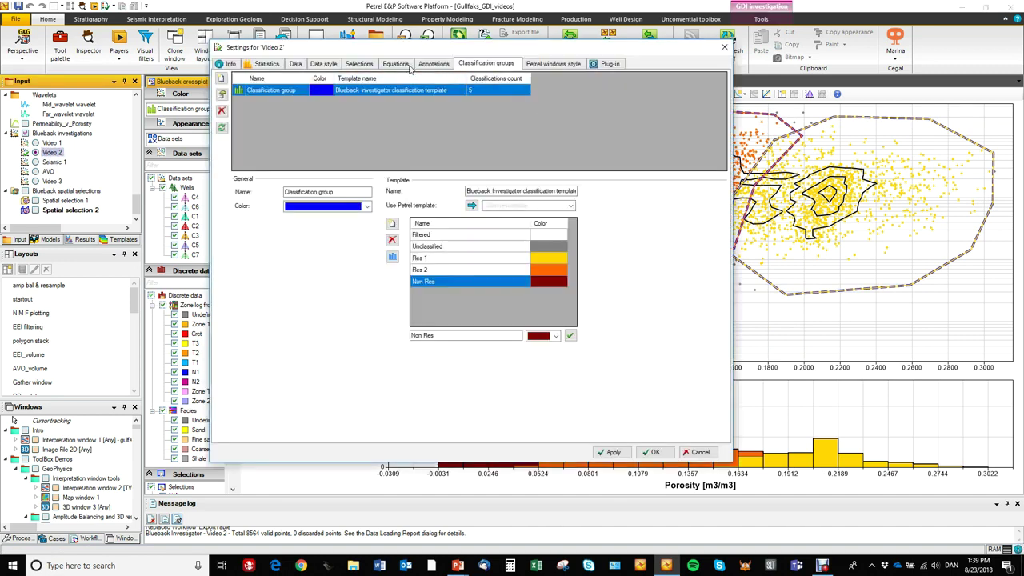
pyautogui.click(390, 65)
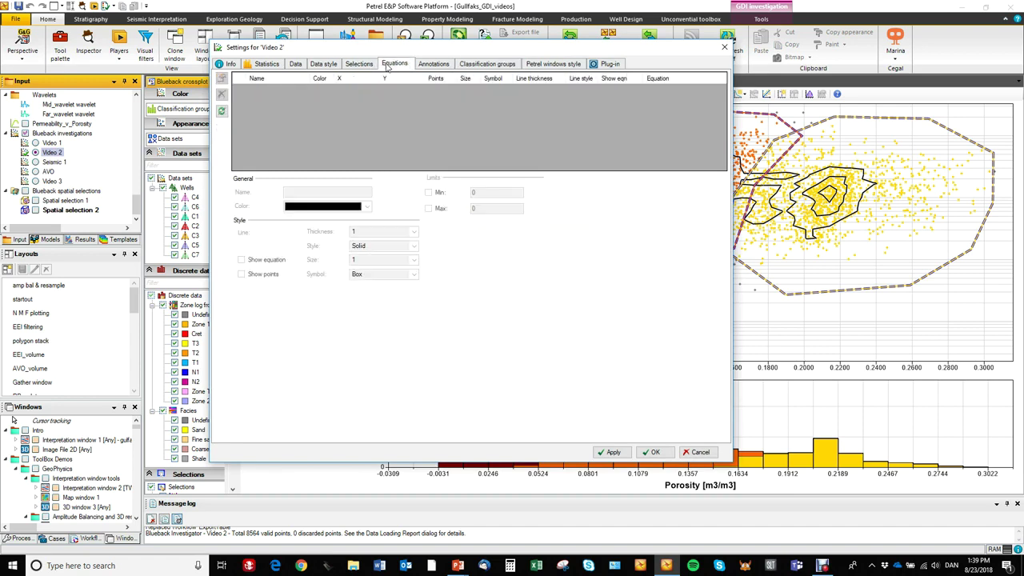
pyautogui.click(359, 64)
pyautogui.moveTo(393, 51); pyautogui.dragTo(200, 127)
pyautogui.click(757, 276)
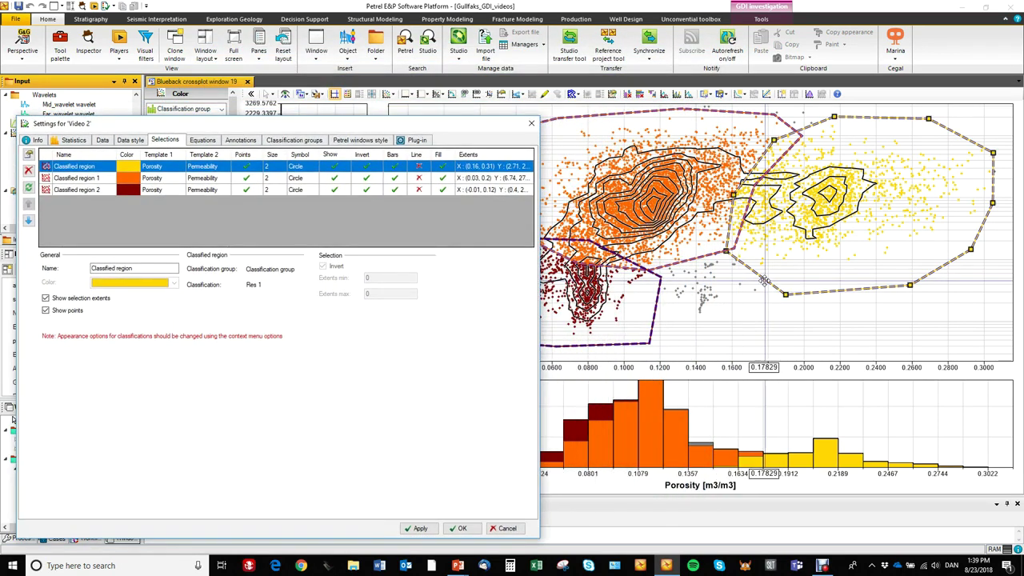
pyautogui.click(748, 280)
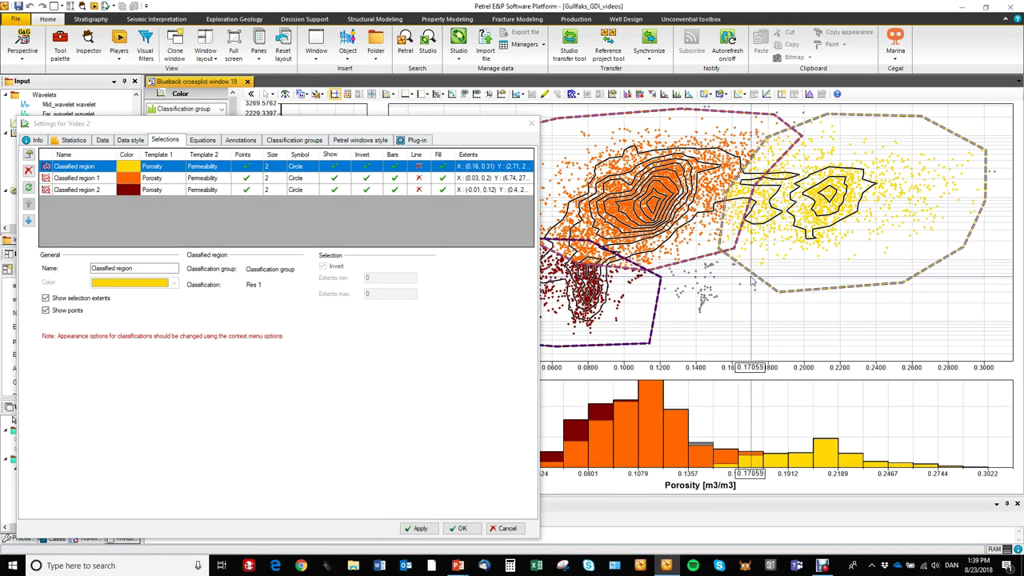
pyautogui.click(68, 178)
pyautogui.click(28, 204)
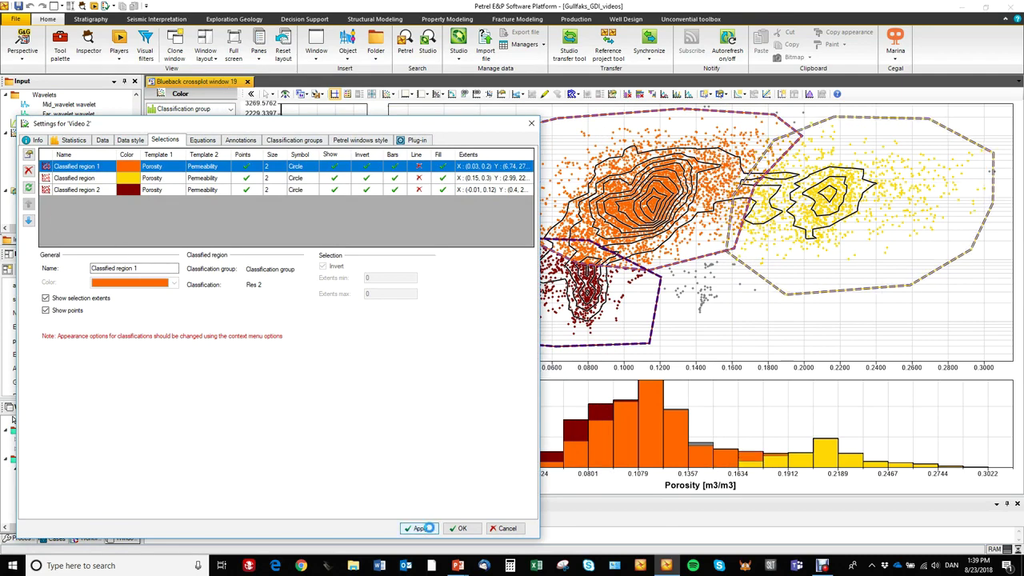
pyautogui.click(29, 219)
pyautogui.click(462, 529)
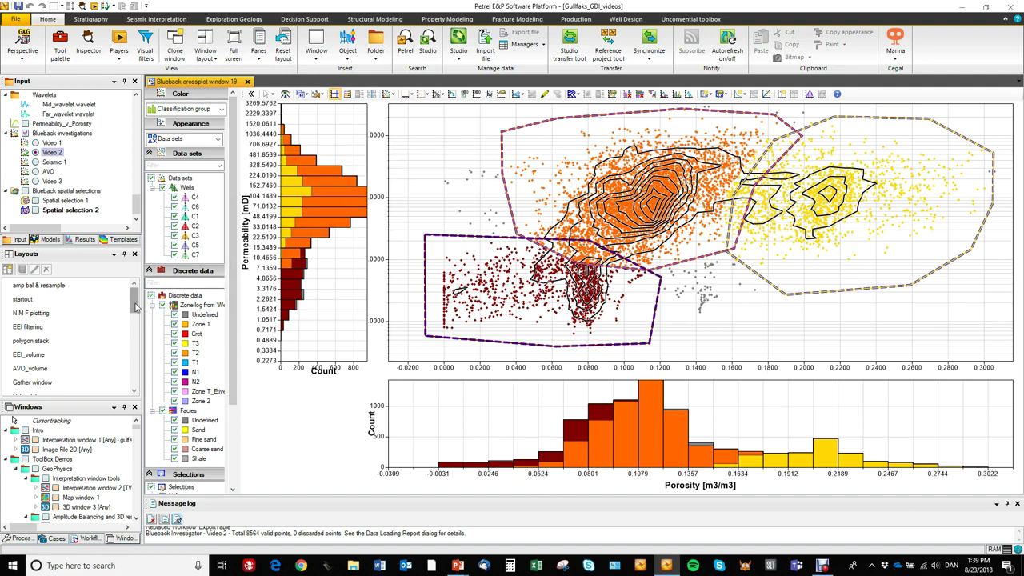
# Step: Display Well section window 3 beside the crossplot and narrow the C2 Data sets track
pyautogui.moveTo(137, 435); pyautogui.dragTo(136, 531)
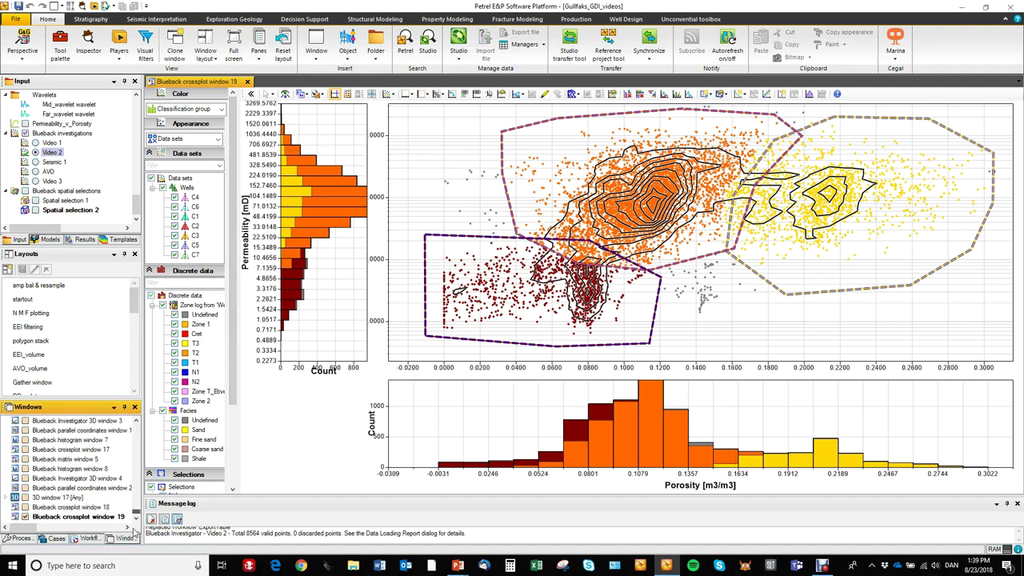
pyautogui.scroll(10, 40, 438)
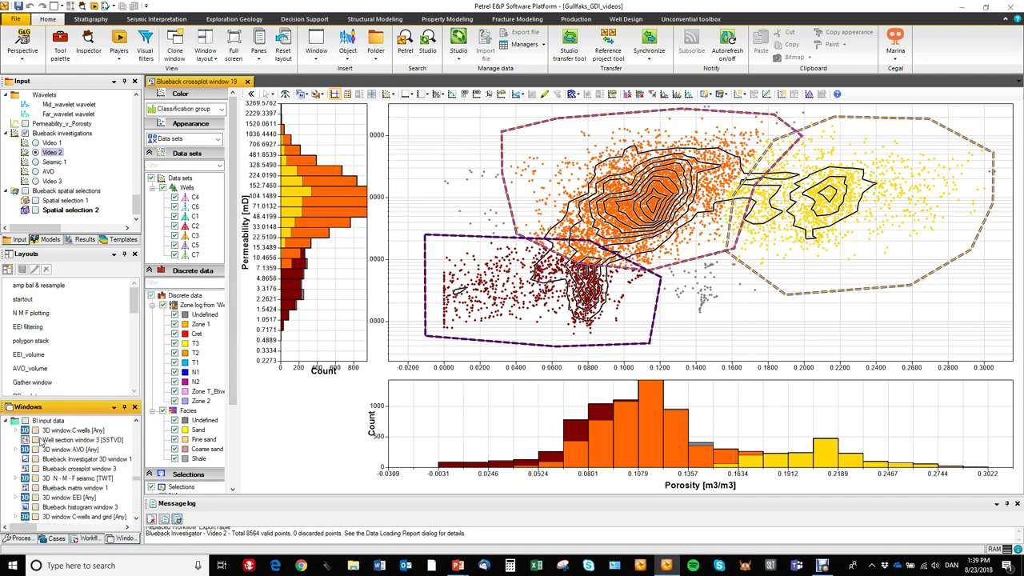
pyautogui.click(35, 440)
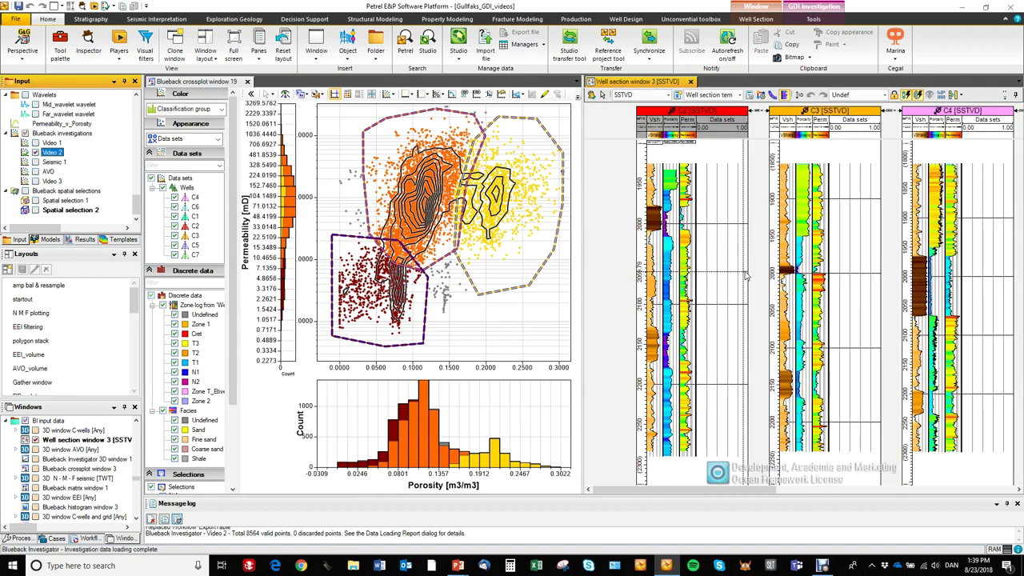
pyautogui.moveTo(719, 272); pyautogui.dragTo(719, 273)
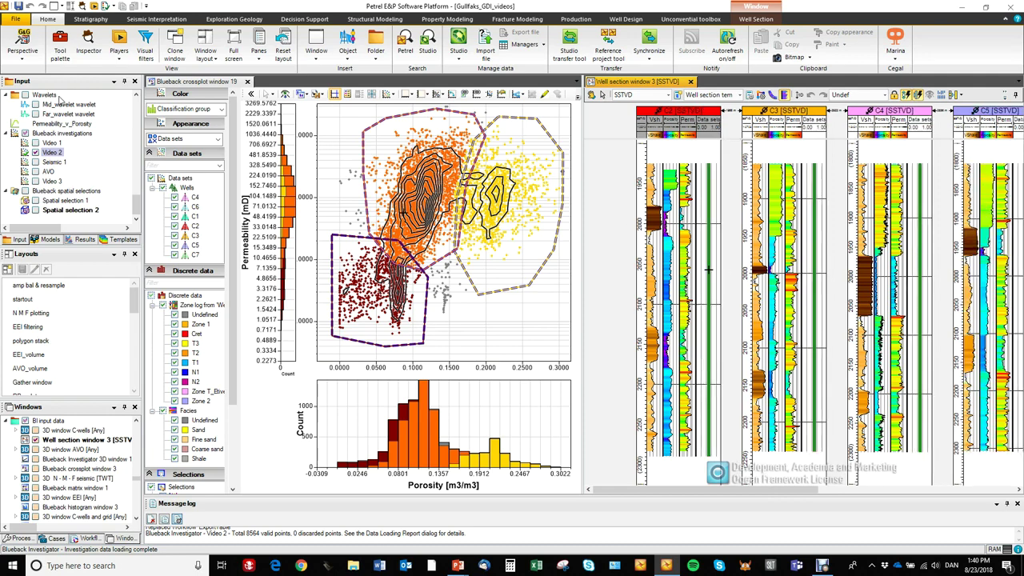
pyautogui.click(51, 153)
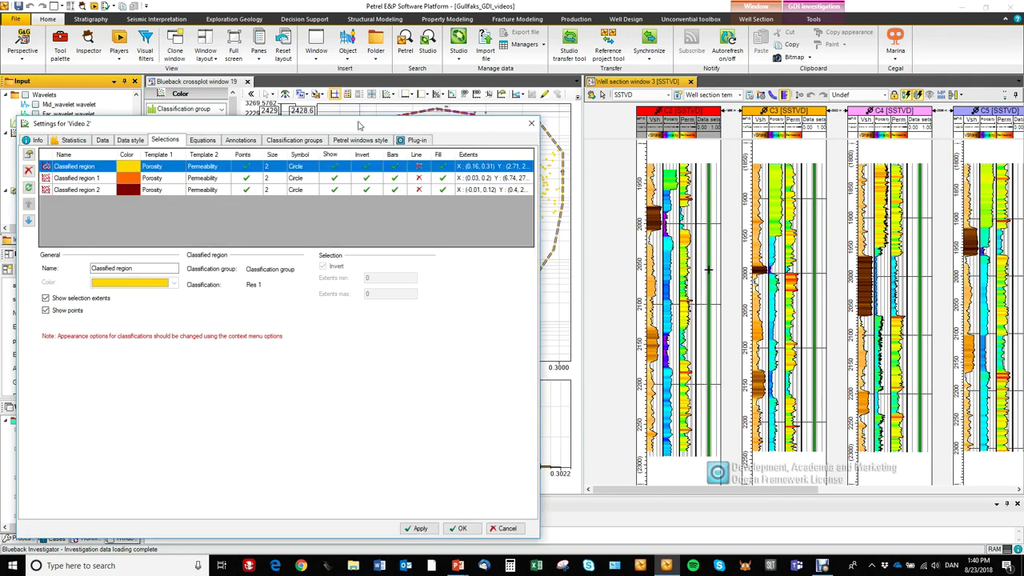
# Step: Colour well displays by Classification group and hide Unclassified samples
pyautogui.click(389, 120)
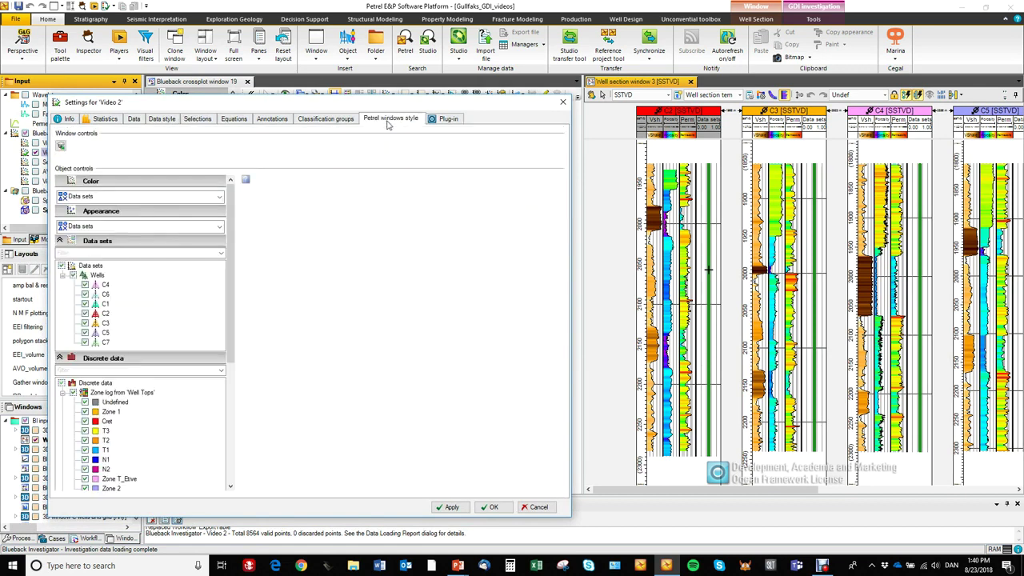
pyautogui.click(219, 196)
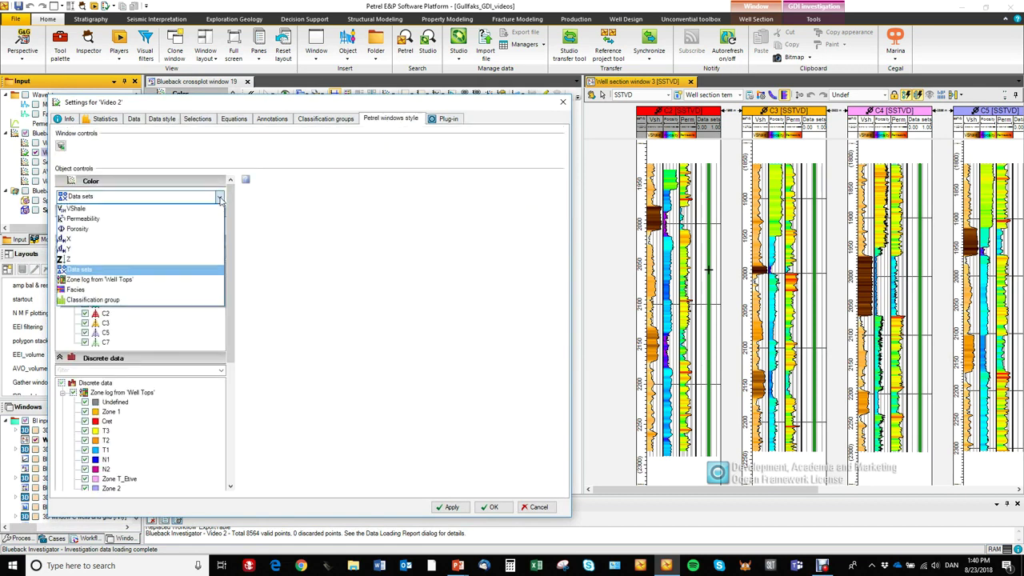
pyautogui.click(177, 303)
pyautogui.moveTo(227, 287); pyautogui.dragTo(234, 410)
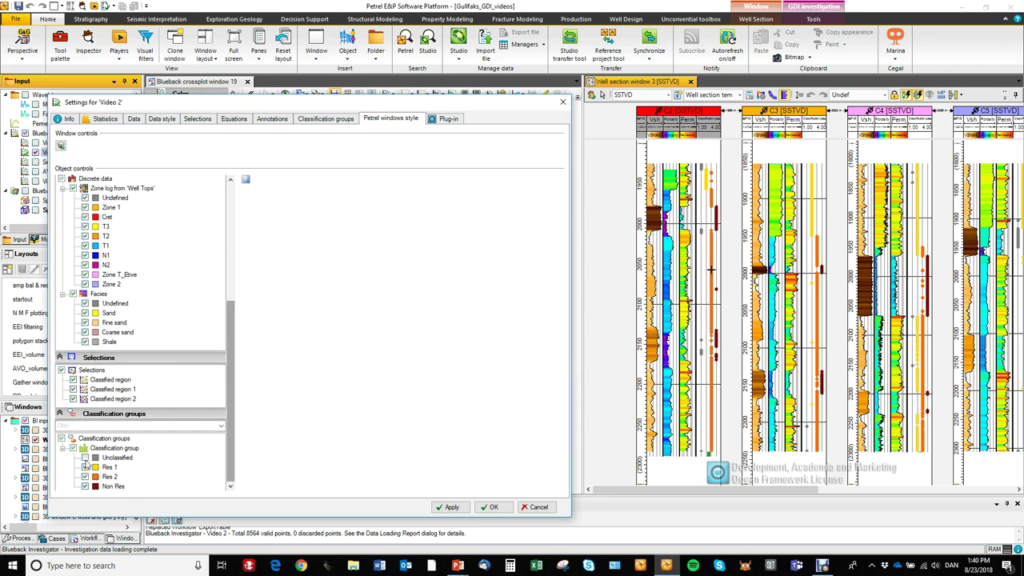
pyautogui.click(85, 458)
pyautogui.click(534, 509)
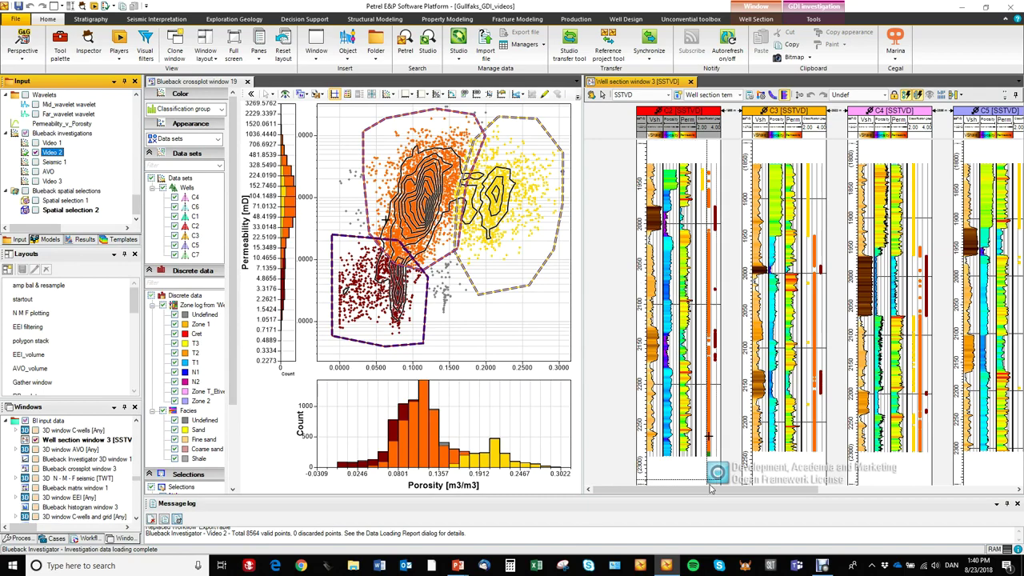
# Step: Move the yellow Res 1 polygon leftward to capture more high-porosity points
pyautogui.moveTo(719, 496)
pyautogui.mouseDown()
pyautogui.moveTo(932, 503)
pyautogui.moveTo(732, 496)
pyautogui.mouseUp()
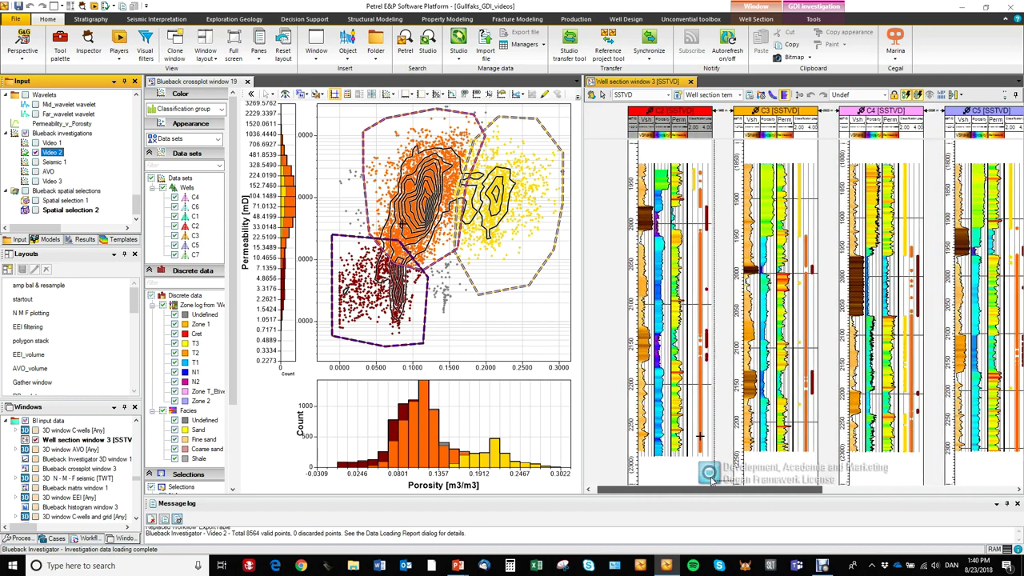
pyautogui.click(457, 195)
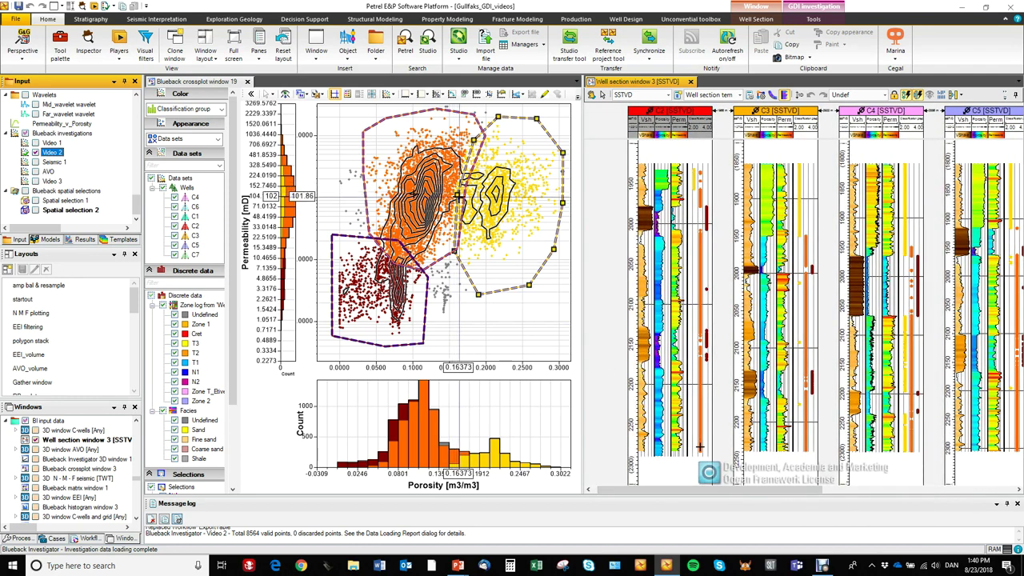
pyautogui.click(457, 194)
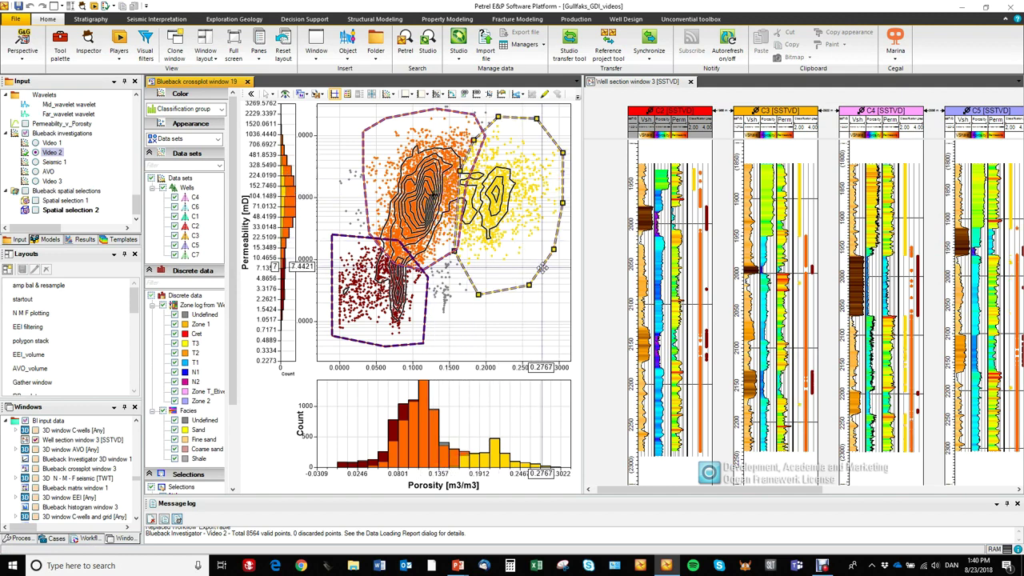
pyautogui.moveTo(540, 265)
pyautogui.mouseDown()
pyautogui.moveTo(514, 263)
pyautogui.moveTo(541, 278)
pyautogui.mouseUp()
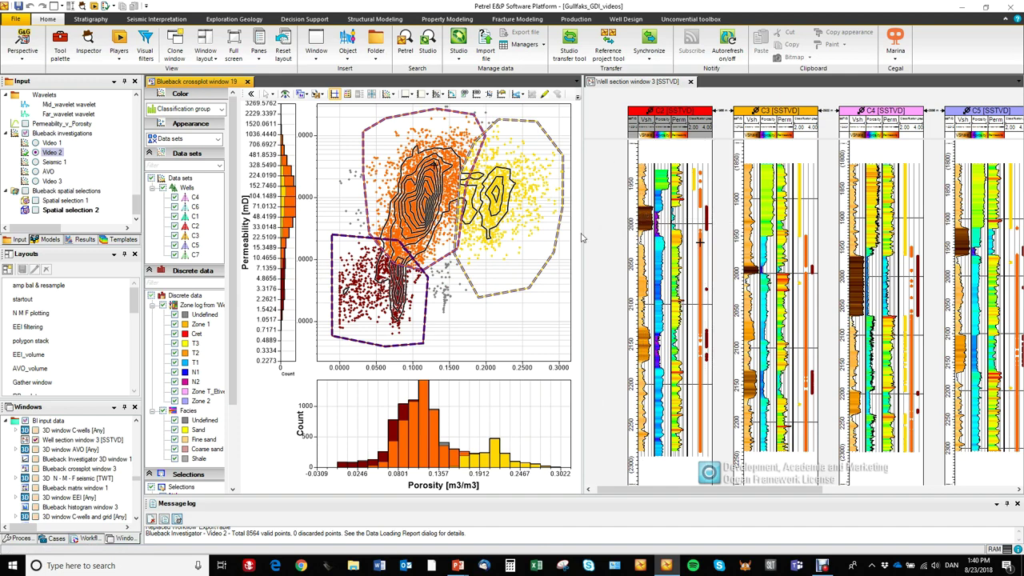
# Step: Save the classification as classification group well logs on the Wells
pyautogui.rightClick(513, 198)
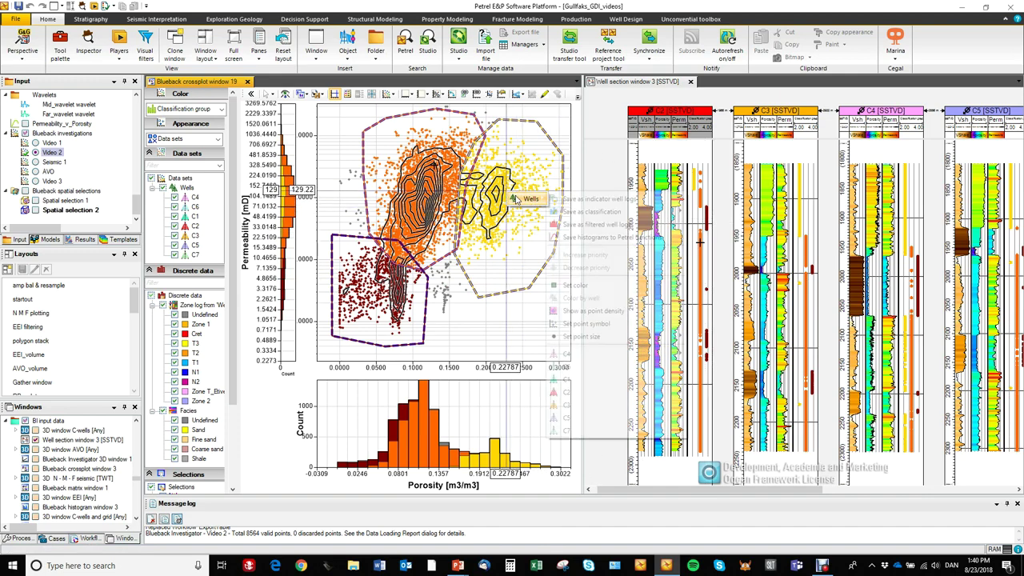
pyautogui.moveTo(601, 215)
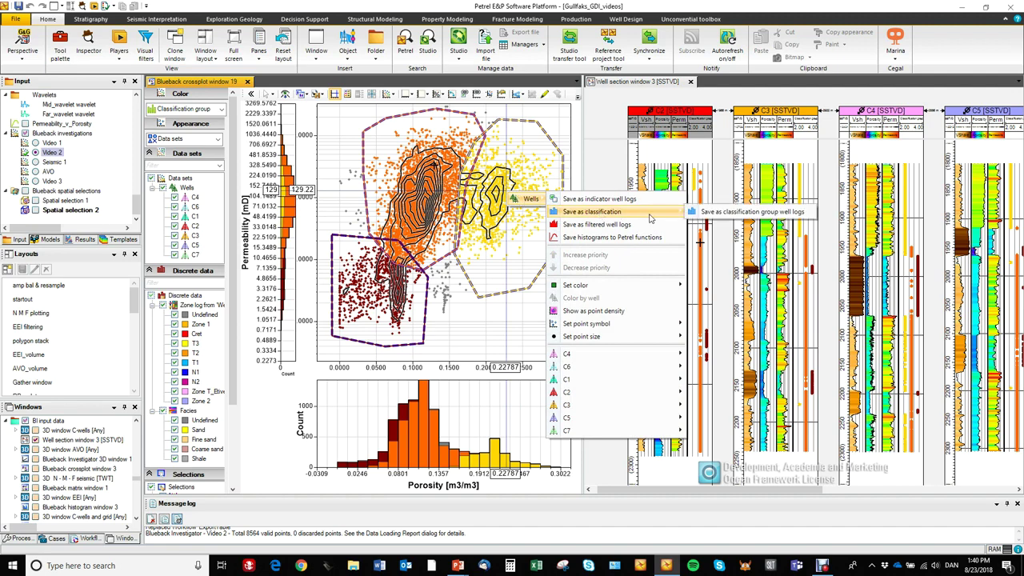
pyautogui.click(744, 213)
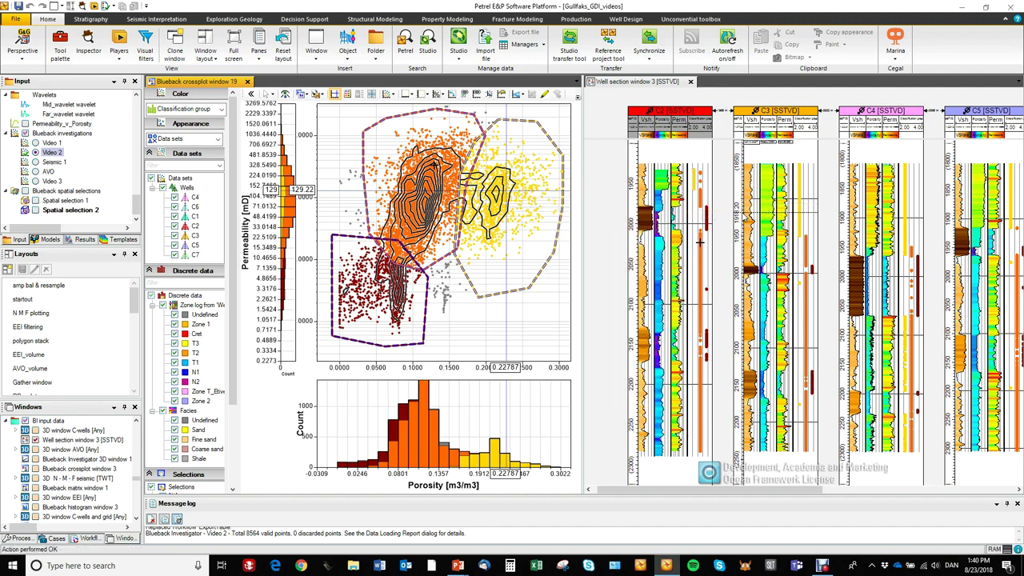
# Step: Drop the Classification group well log into Well section window 3 and tick it to display it
pyautogui.moveTo(136, 204); pyautogui.dragTo(138, 102)
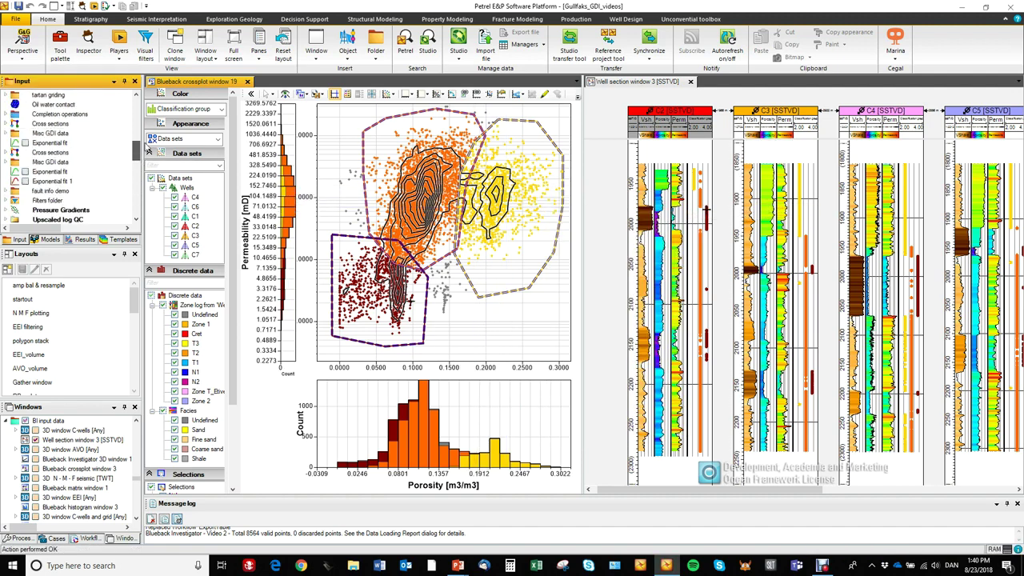
pyautogui.click(6, 124)
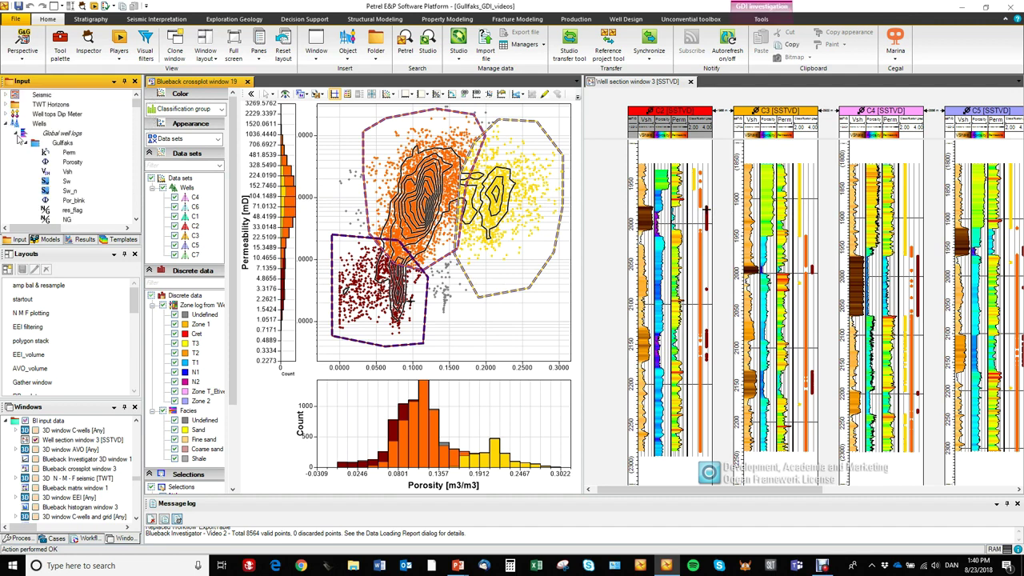
pyautogui.moveTo(136, 112); pyautogui.dragTo(129, 160)
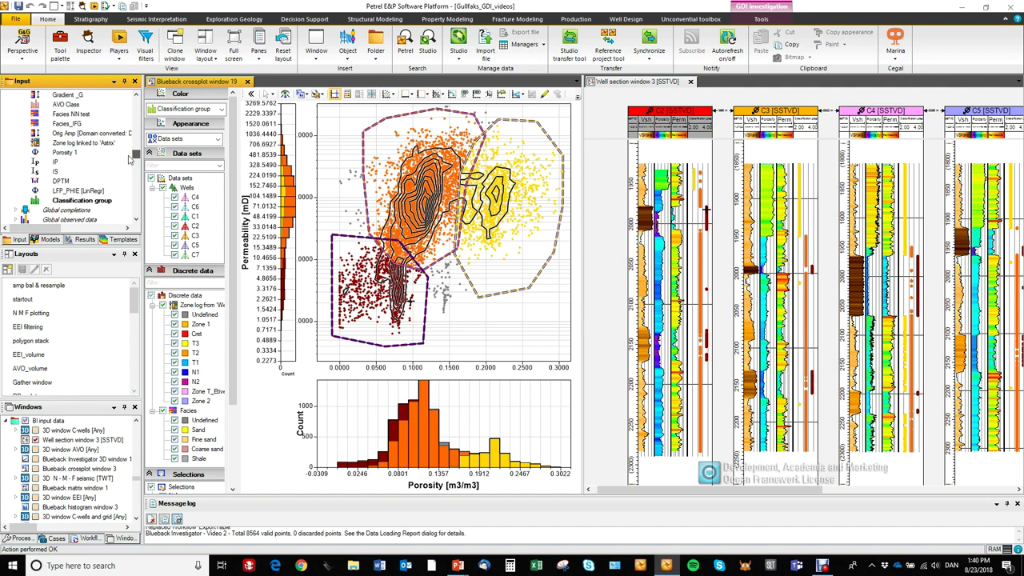
pyautogui.moveTo(88, 201); pyautogui.dragTo(709, 145)
pyautogui.click(670, 93)
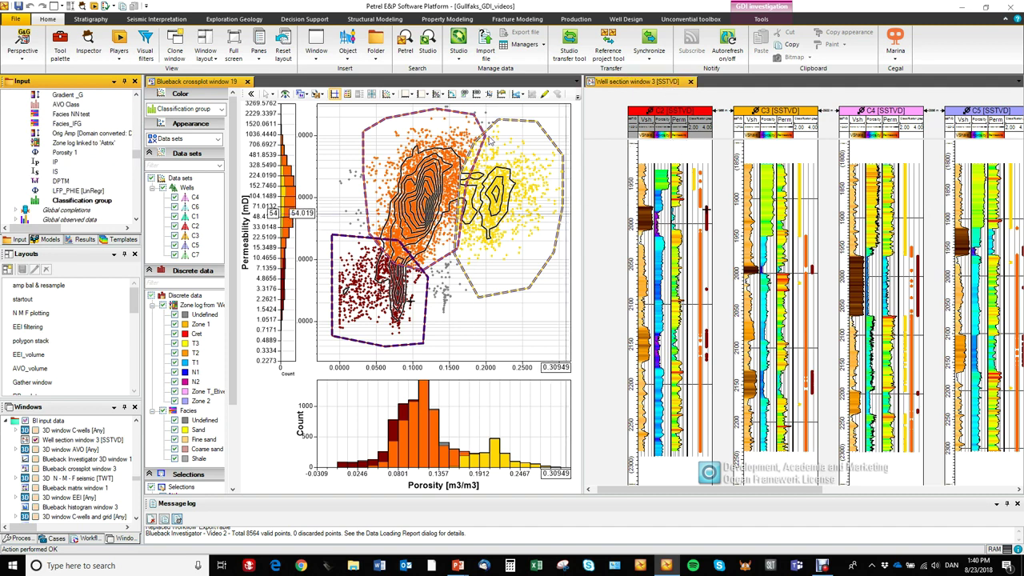
pyautogui.click(45, 201)
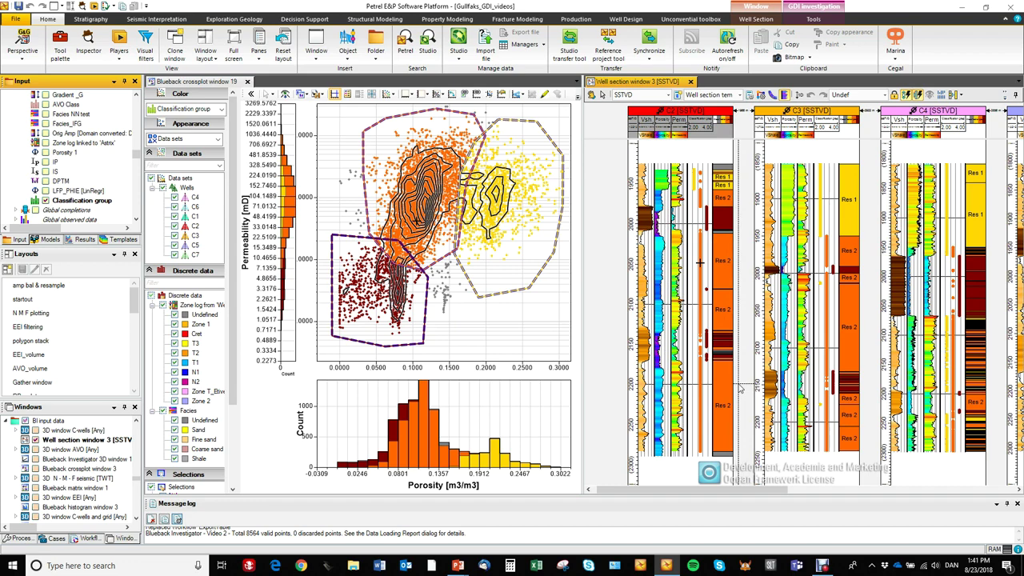
# Step: Close the well section and colour the crossplot points by data set in plain green
pyautogui.click(691, 82)
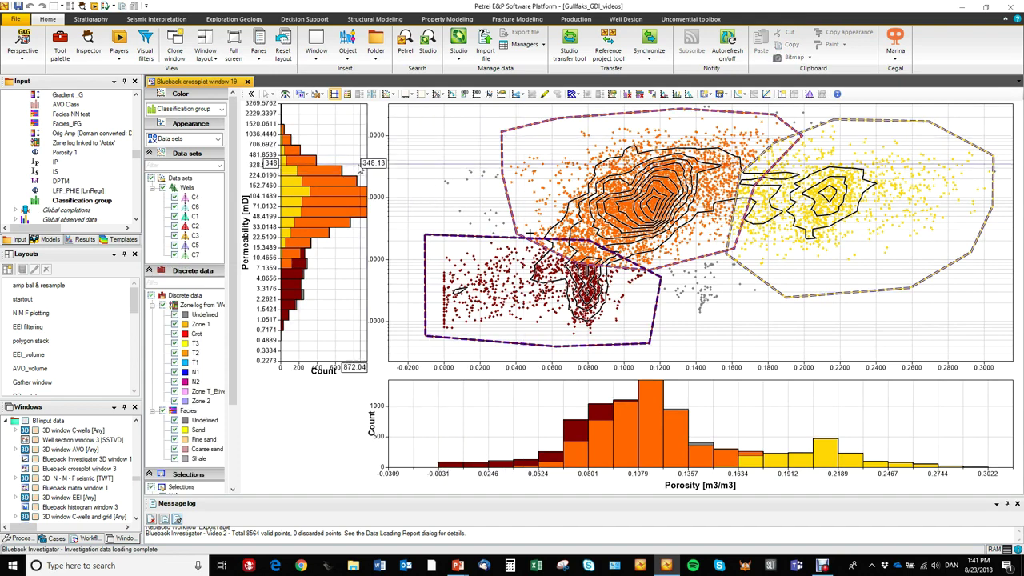
pyautogui.click(224, 114)
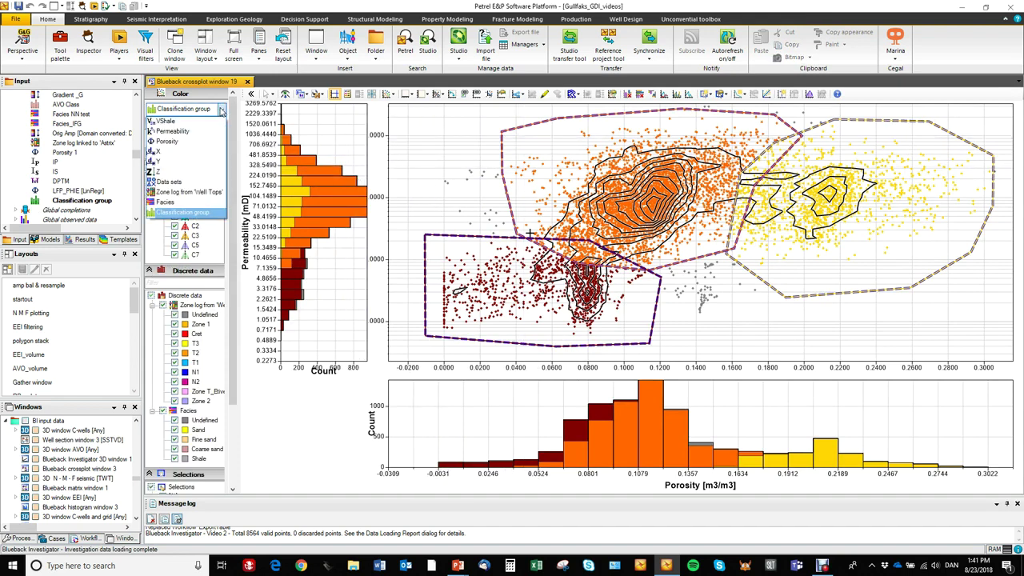
pyautogui.click(184, 176)
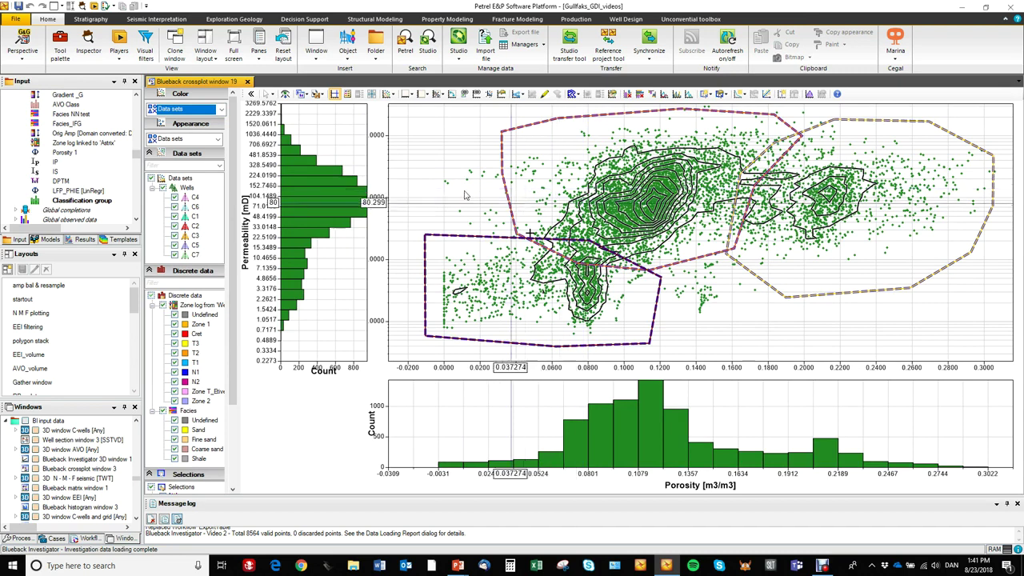
# Step: Uncheck the manually drawn classified regions under Selections to hide them
pyautogui.scroll(-3, 239, 389)
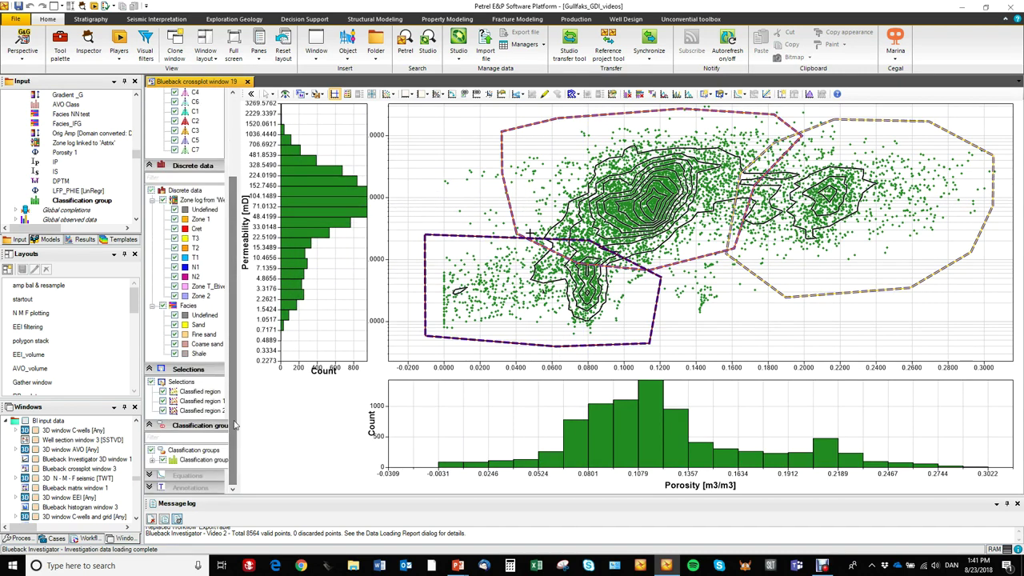
pyautogui.click(163, 400)
pyautogui.click(162, 410)
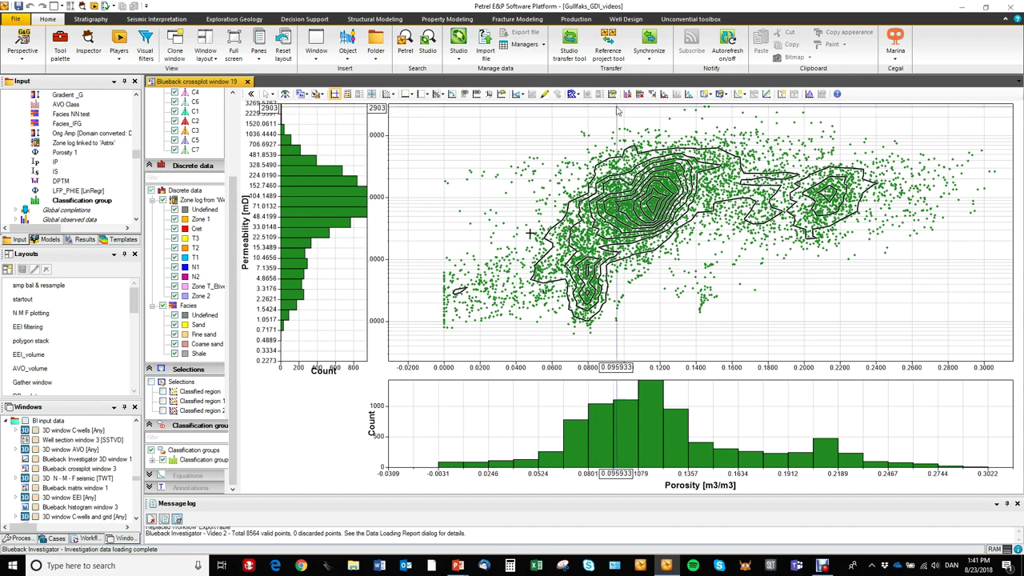
# Step: Create a KMean+ classification of the porosity-permeability points with 3 clusters
pyautogui.click(708, 94)
pyautogui.click(720, 95)
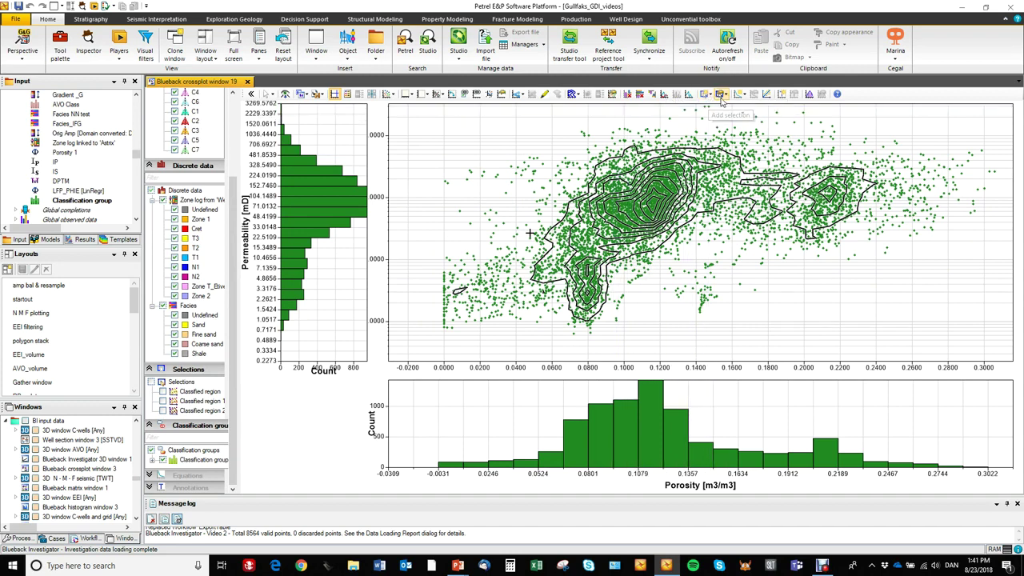
pyautogui.click(711, 96)
pyautogui.moveTo(733, 120)
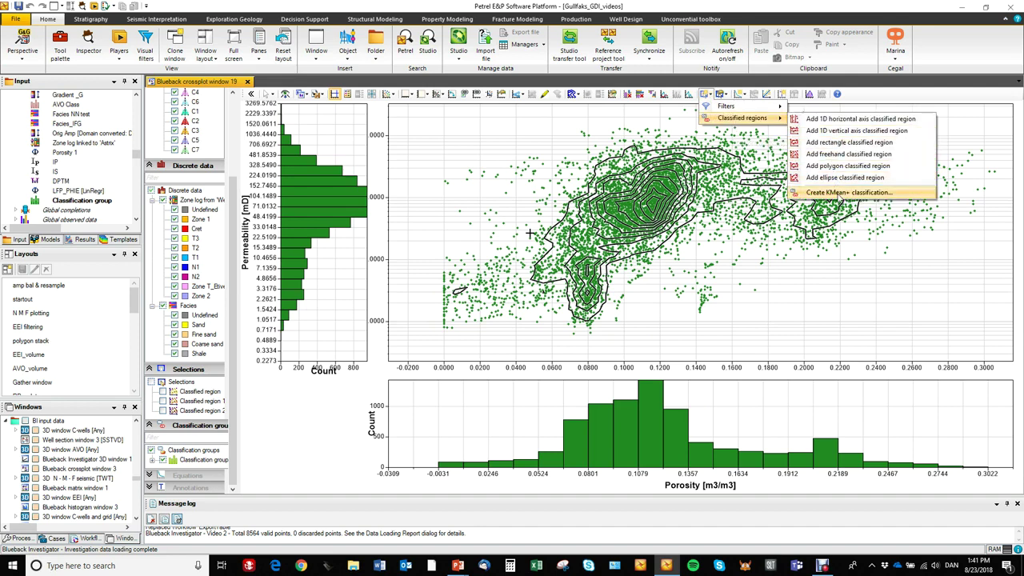
pyautogui.click(839, 193)
pyautogui.moveTo(880, 208); pyautogui.dragTo(866, 278)
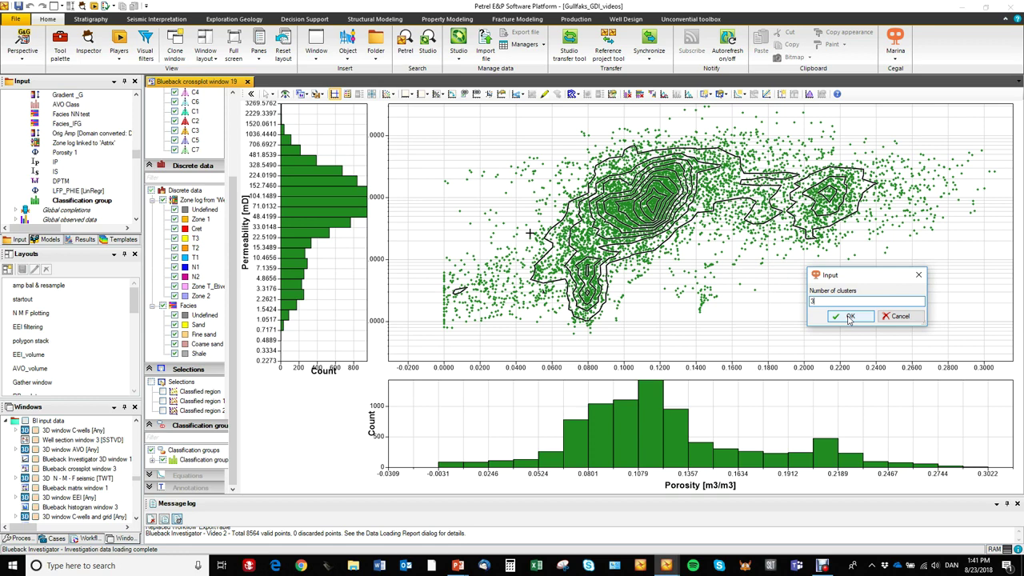
pyautogui.click(849, 318)
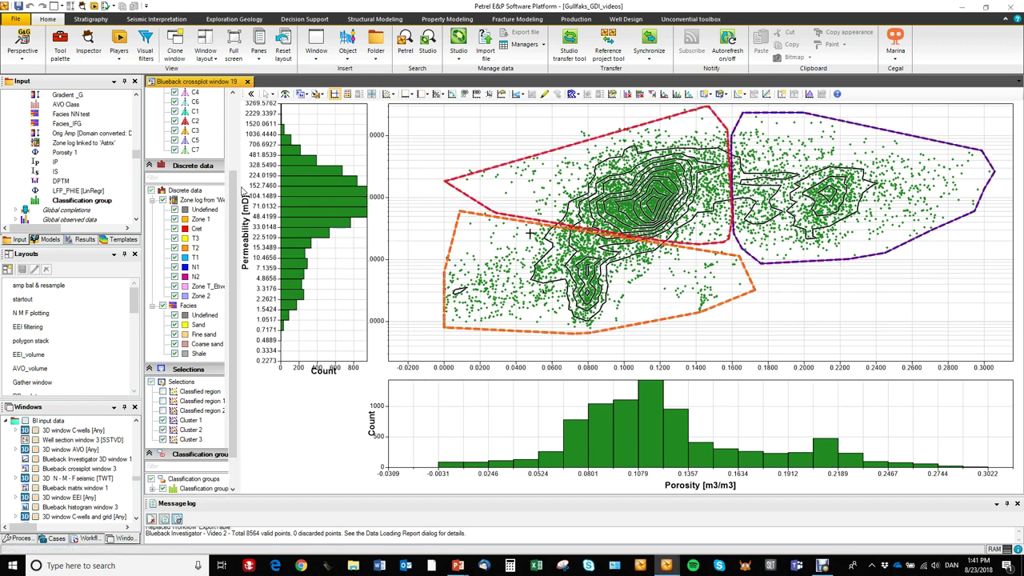
pyautogui.scroll(3, 232, 192)
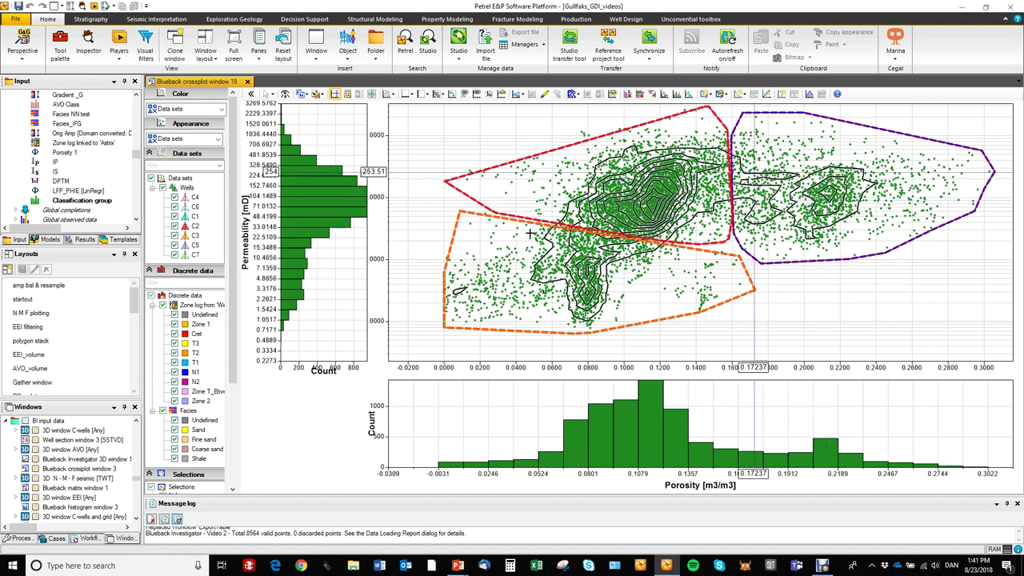
# Step: Colour the points by K-means classification and reopen Well section window 3 [SSTVD]
pyautogui.click(221, 109)
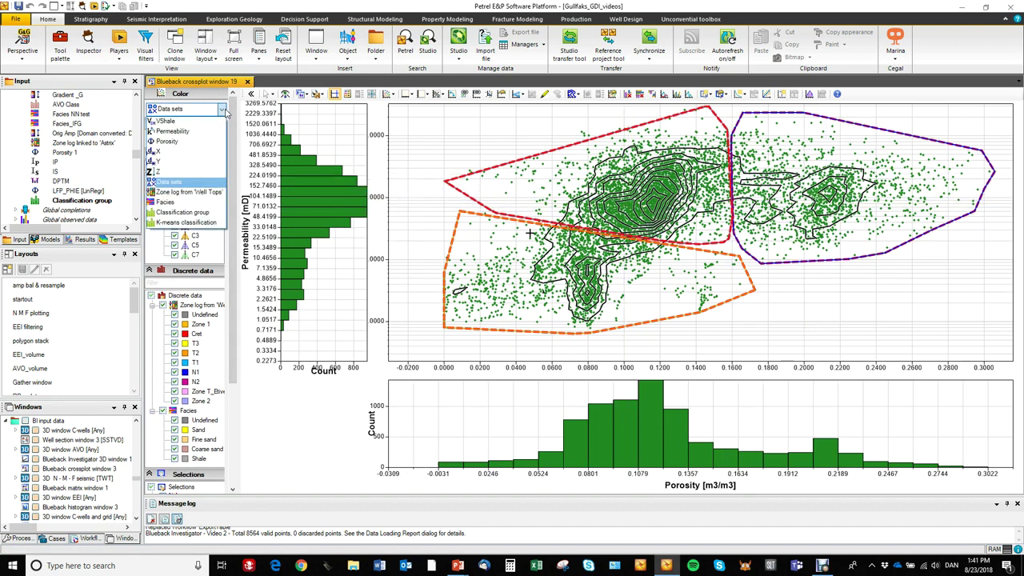
pyautogui.click(200, 224)
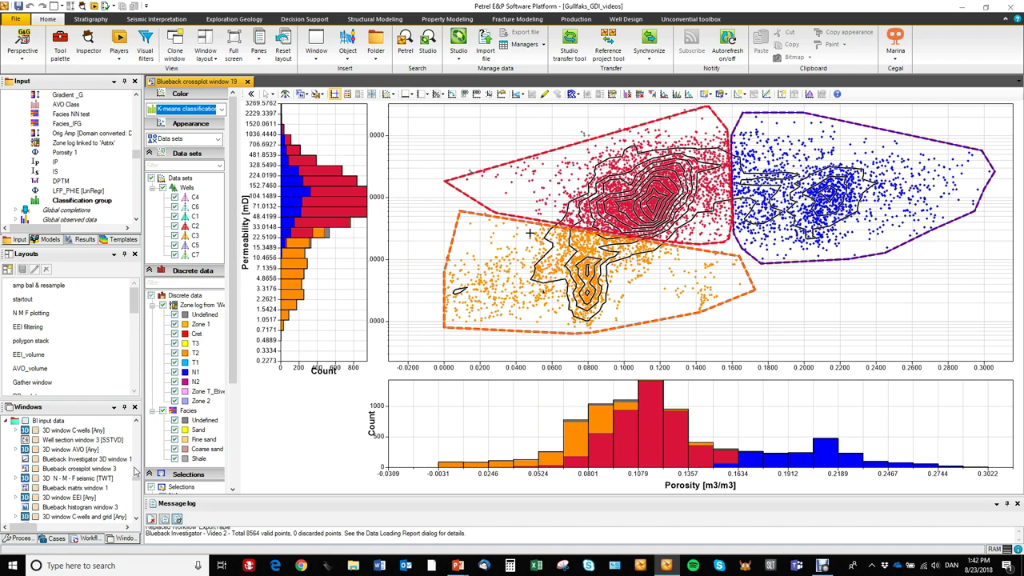
pyautogui.click(35, 440)
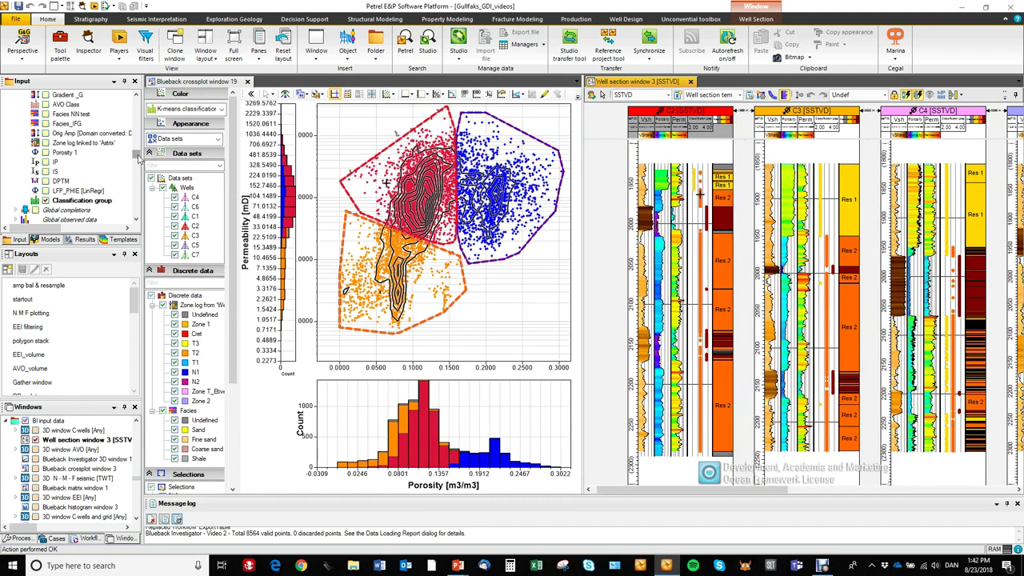
# Step: Set the Color option in the Video 2 settings to K-means classification
pyautogui.scroll(-5, 88, 180)
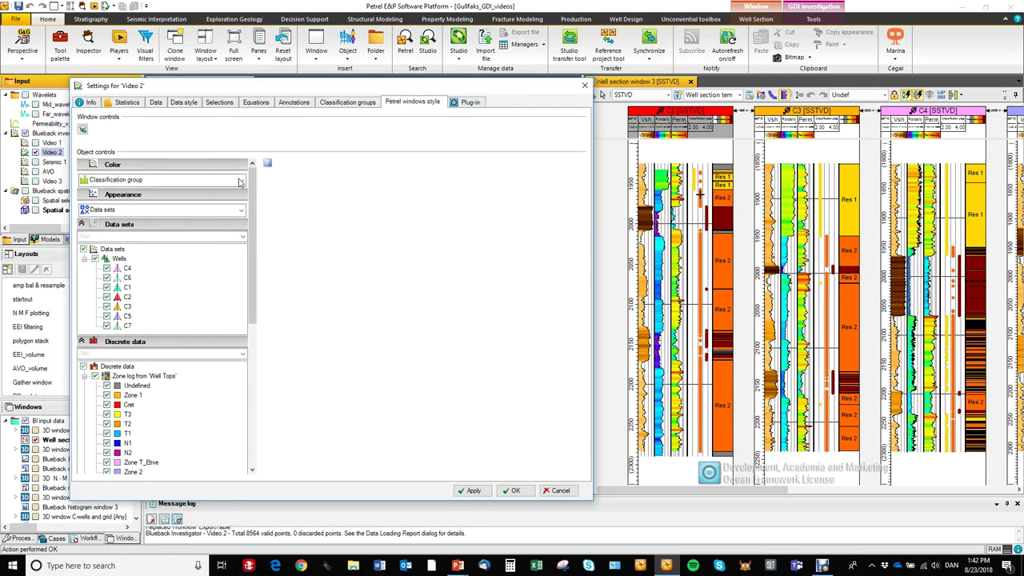
pyautogui.click(200, 180)
pyautogui.click(200, 294)
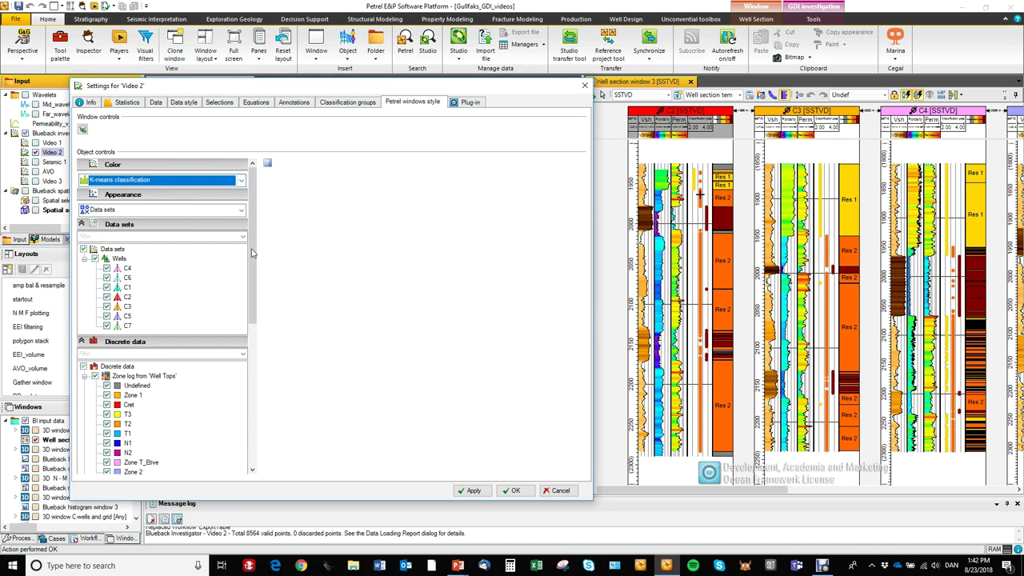
pyautogui.moveTo(253, 239); pyautogui.dragTo(254, 417)
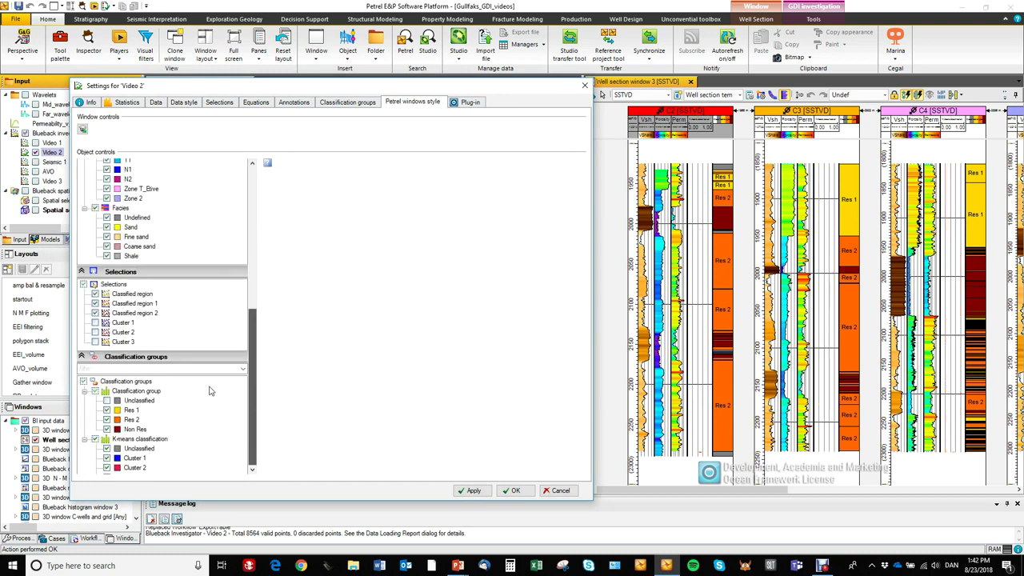
# Step: Enable Cluster 1, 2 and 3, exclude Kmeans Unclassified, and move the settings window aside
pyautogui.click(95, 313)
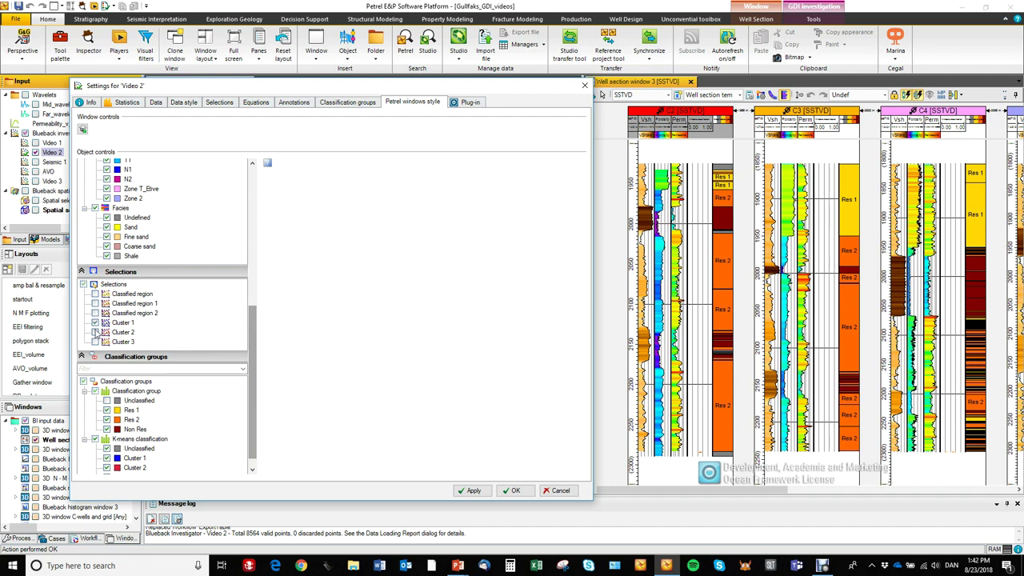
pyautogui.click(95, 332)
pyautogui.click(95, 342)
pyautogui.moveTo(537, 85); pyautogui.dragTo(559, 52)
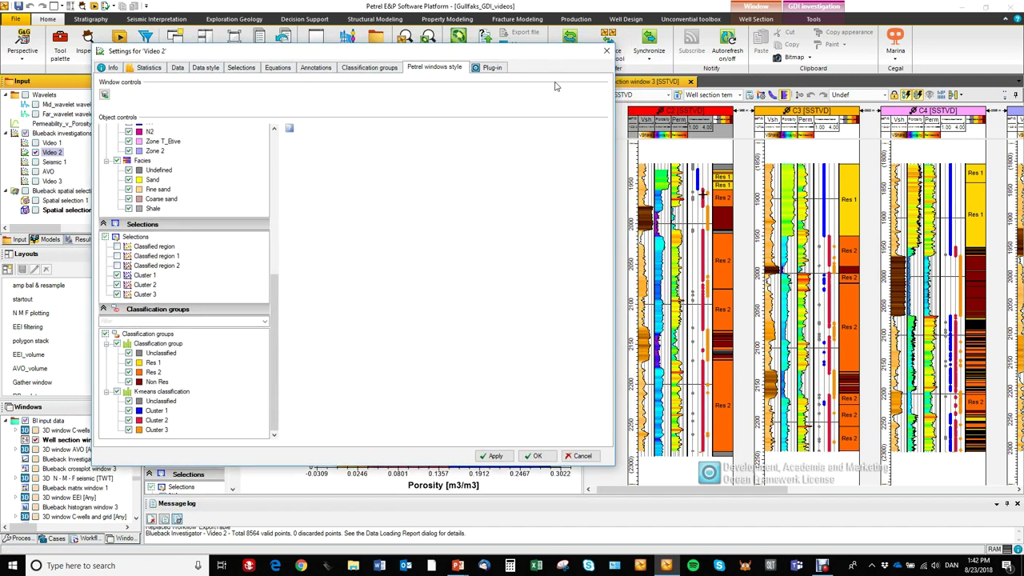
pyautogui.click(129, 402)
pyautogui.moveTo(435, 52); pyautogui.dragTo(283, 454)
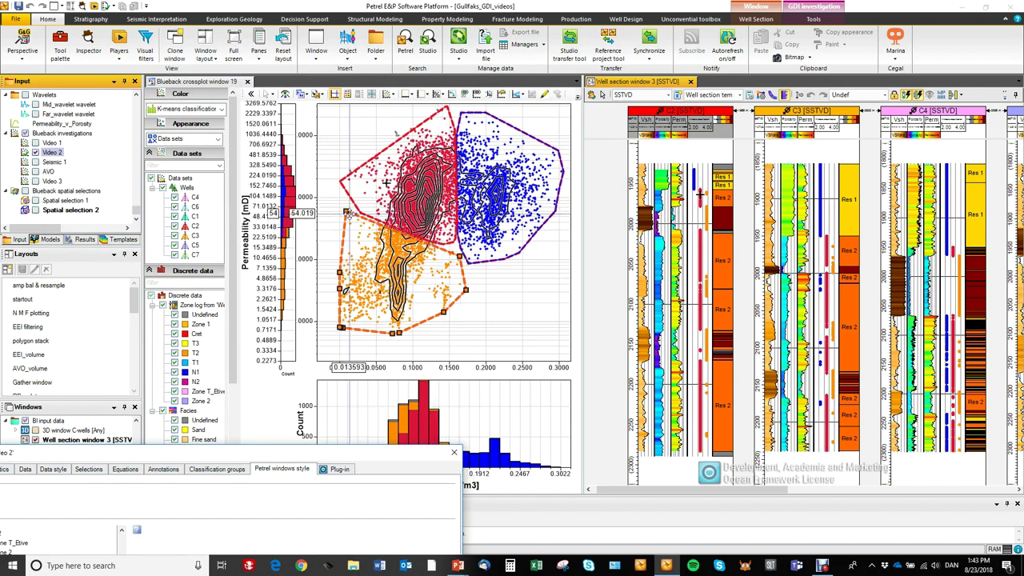
# Step: Select the red K-means polygon and drag its boundary to reclassify nearby points
pyautogui.click(377, 220)
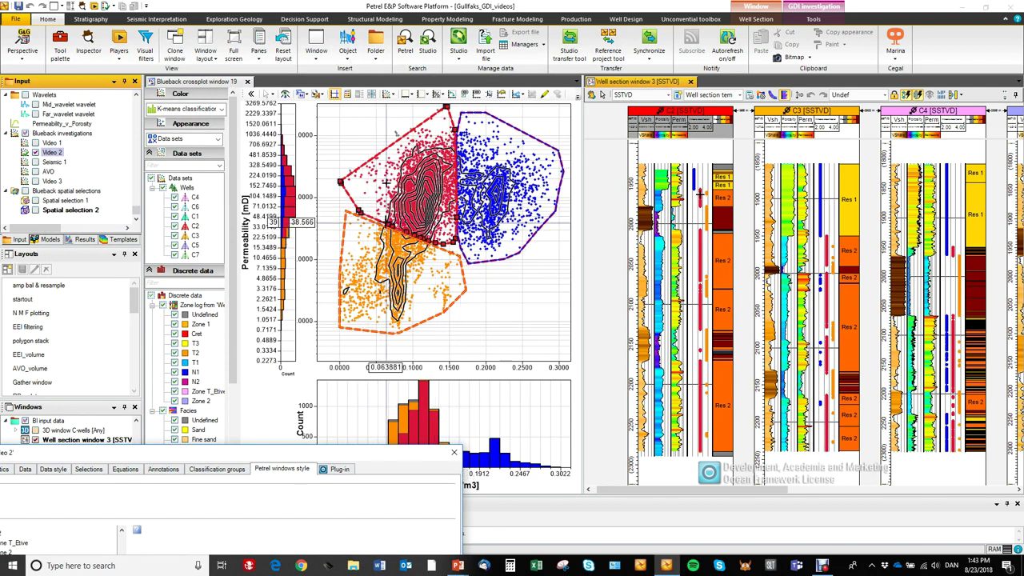
pyautogui.moveTo(397, 136)
pyautogui.mouseDown()
pyautogui.moveTo(397, 175)
pyautogui.moveTo(391, 145)
pyautogui.mouseUp()
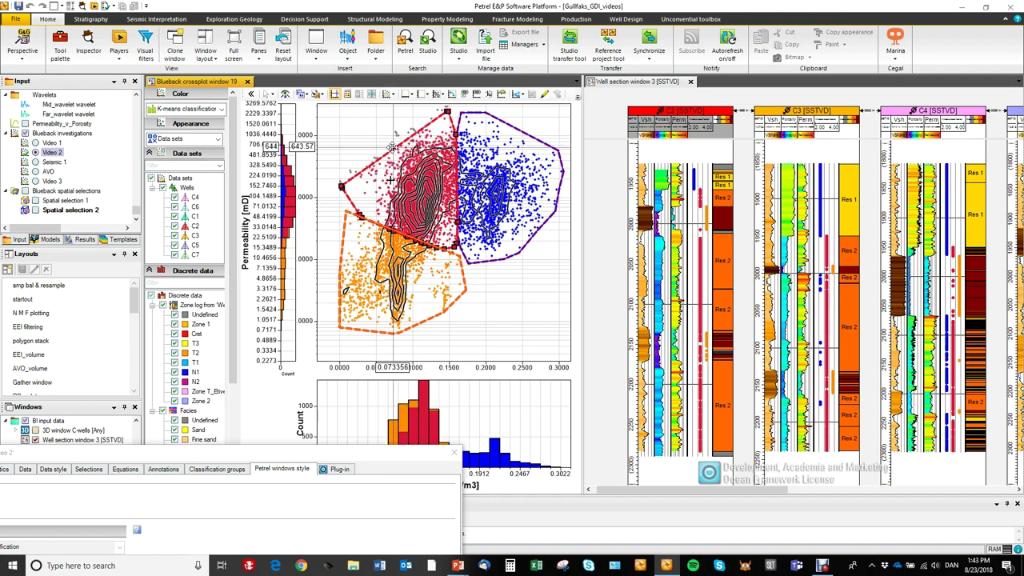